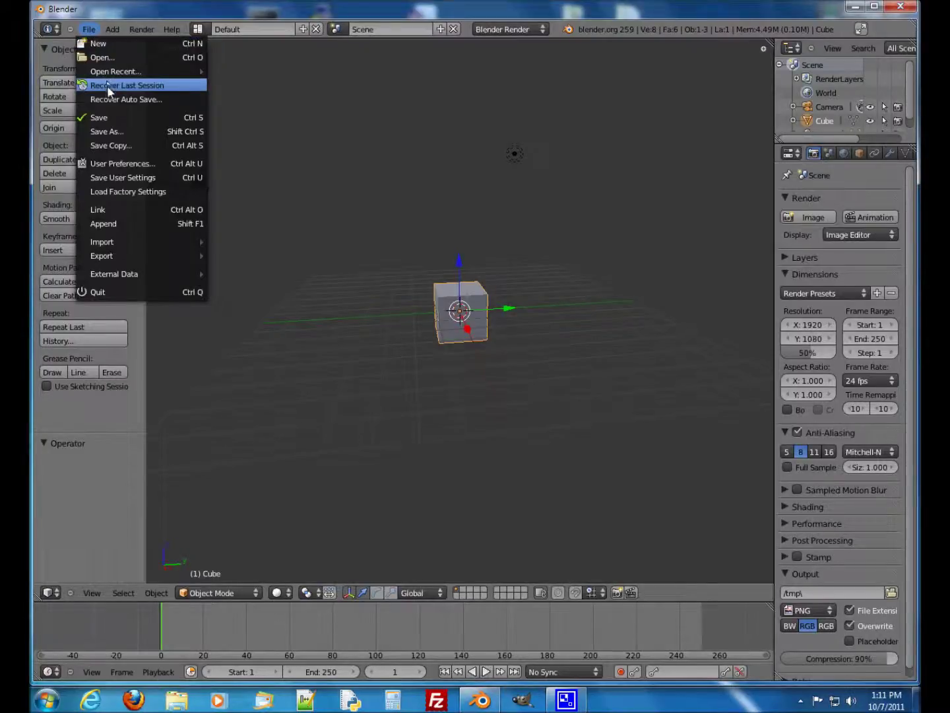
Step: Recover the last session, apply flat shading to the head mesh and view it from the front
{"action": "scroll", "coordinate": [513, 433], "scroll_direction": "up", "scroll_amount": 2}
{"action": "middle_click_drag", "start_coordinate": [547, 456], "coordinate": [643, 450]}
{"action": "left_click", "coordinate": [96, 218]}
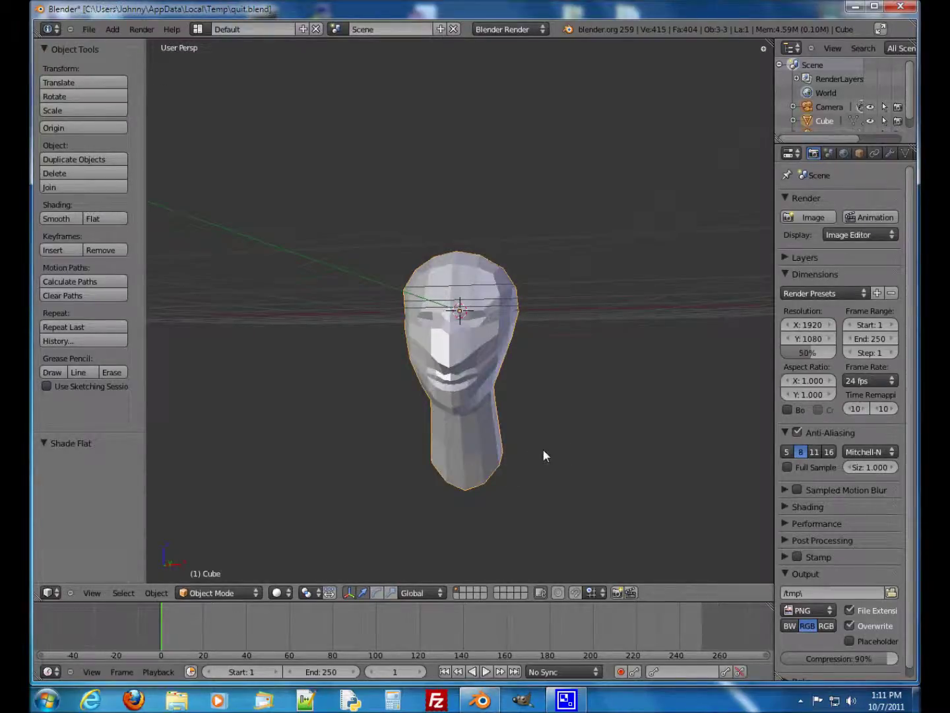
{"action": "key", "text": "KP_3"}
{"action": "key", "text": "KP_1"}
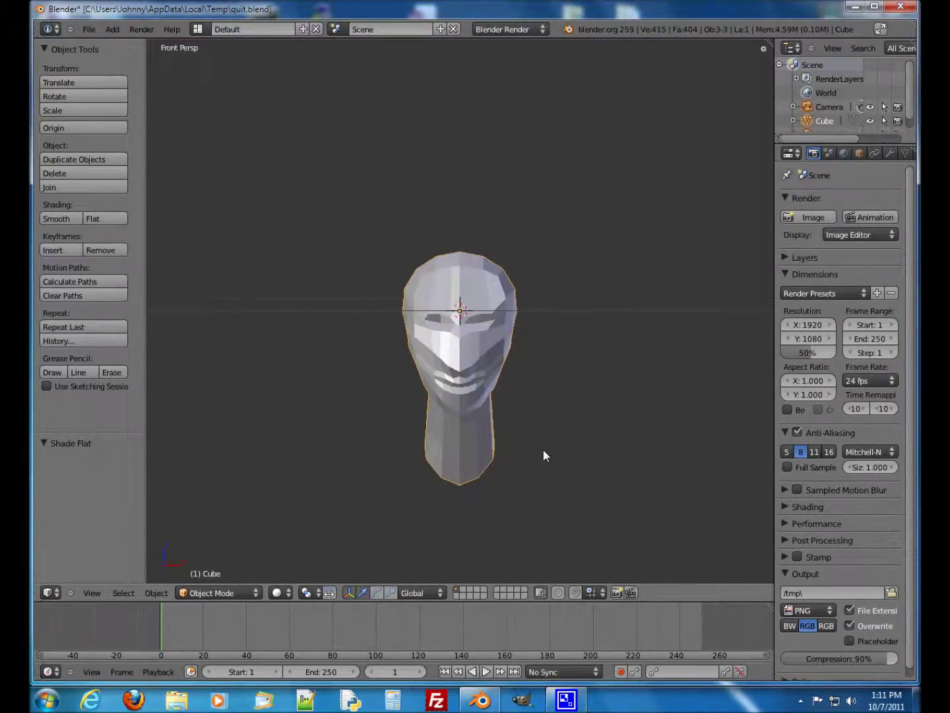
{"action": "scroll", "coordinate": [565, 462], "scroll_direction": "up", "scroll_amount": 1}
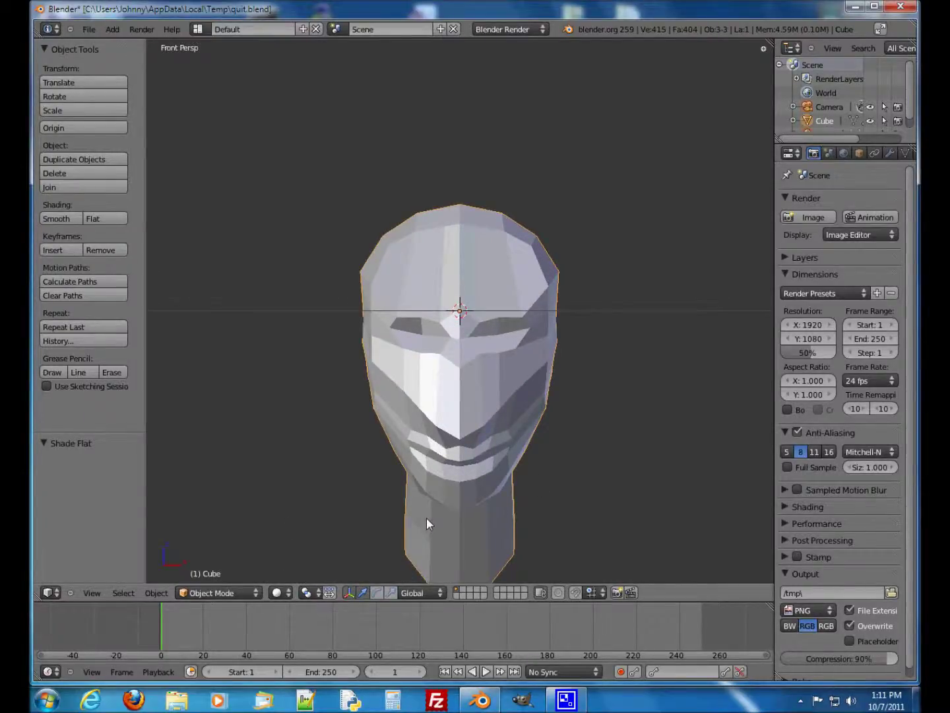
Step: Enter Edit Mode and add two vertical loop cuts beside the centre line of the face, leaving them unslid
{"action": "key", "text": "Tab"}
{"action": "middle_click_drag", "start_coordinate": [555, 479], "coordinate": [480, 448]}
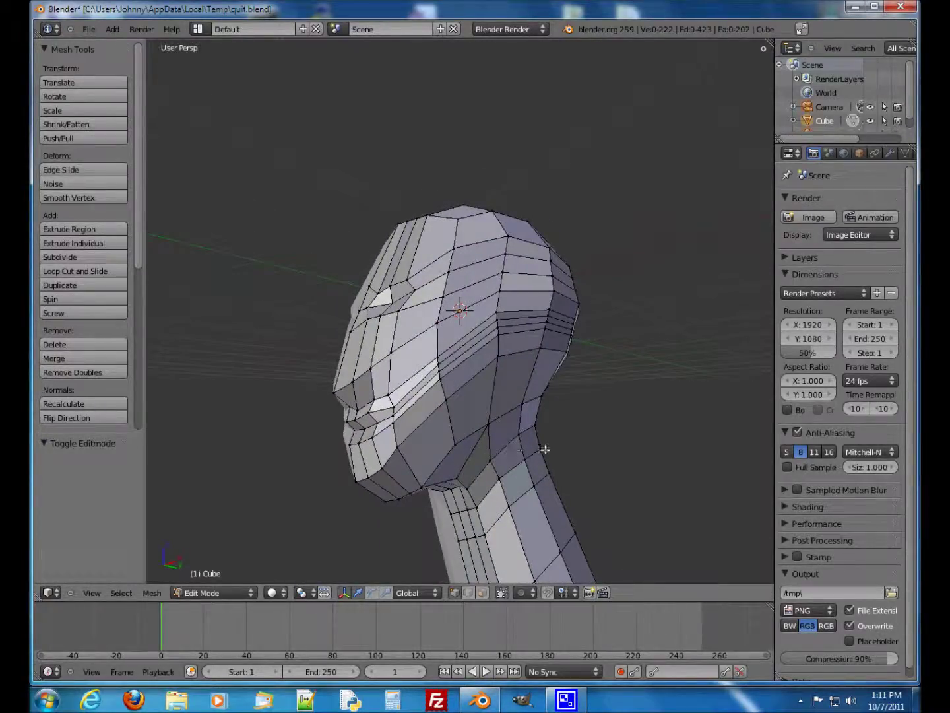
{"action": "middle_click_drag", "start_coordinate": [582, 388], "coordinate": [560, 396]}
{"action": "middle_click_drag", "start_coordinate": [450, 398], "coordinate": [485, 407]}
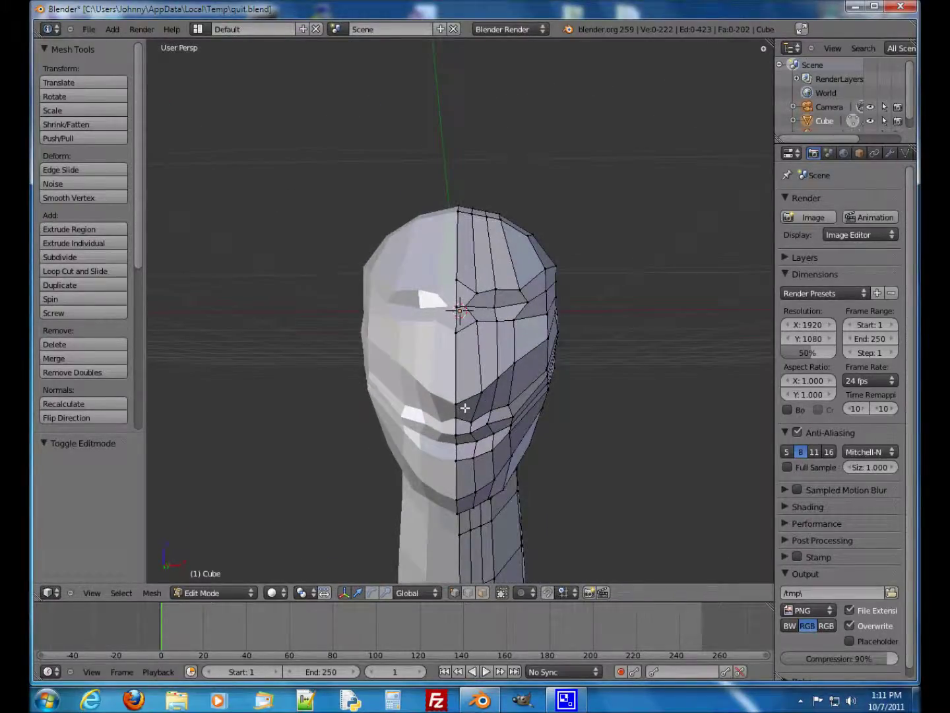
{"action": "key", "text": "ctrl+r"}
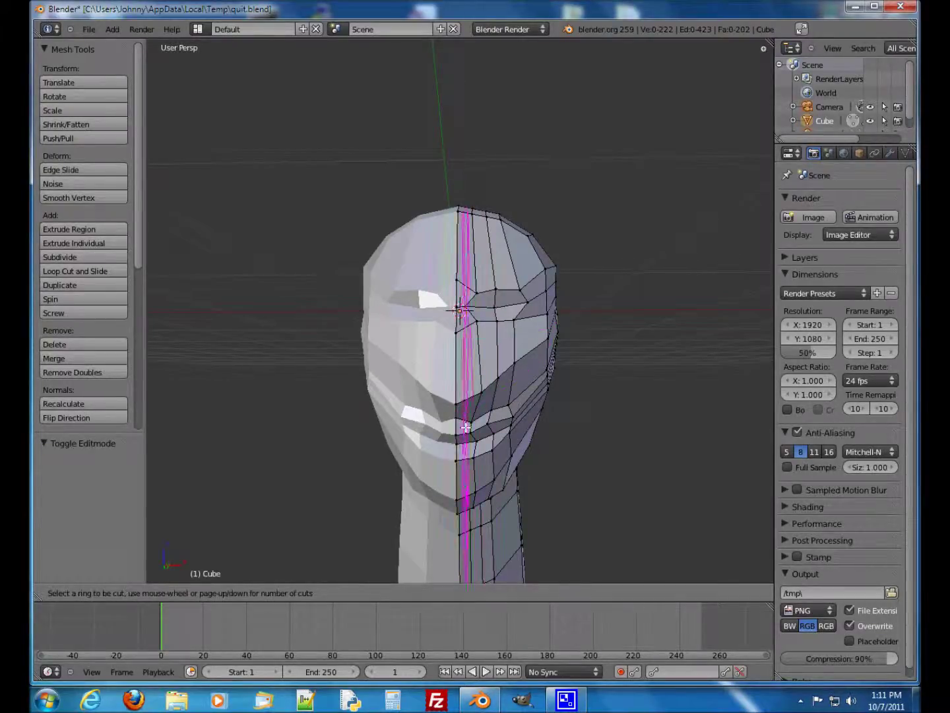
{"action": "left_click", "coordinate": [466, 427]}
{"action": "right_click", "coordinate": [465, 428]}
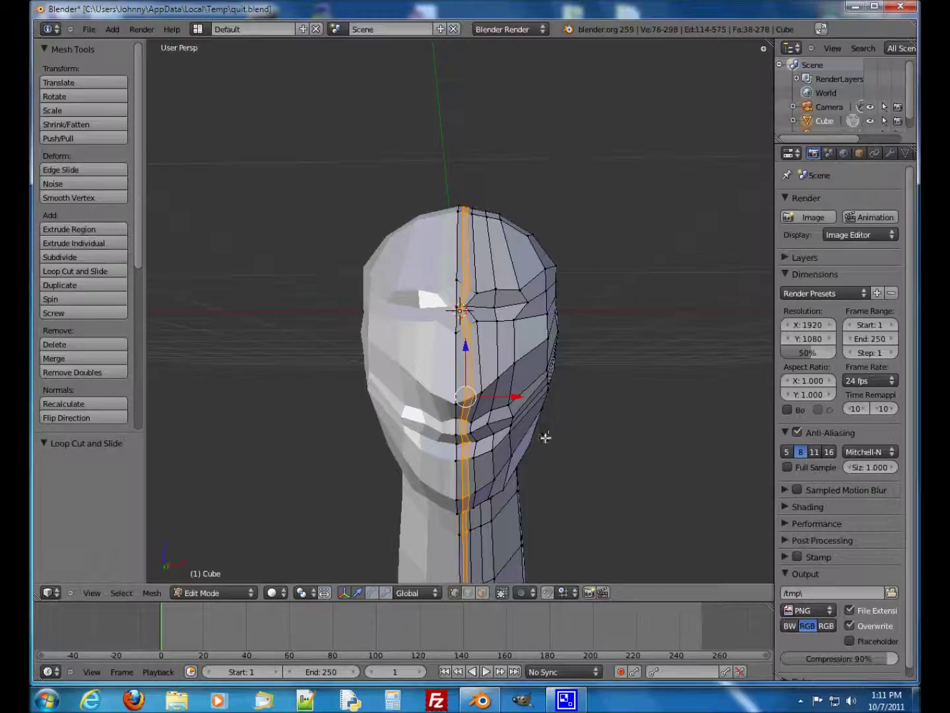
Step: Hide the transform manipulator and move the vertex at the nose's lower outer edge inward by about 0.03 along X
{"action": "left_click", "coordinate": [345, 592]}
{"action": "middle_click_drag", "start_coordinate": [507, 530], "coordinate": [489, 521]}
{"action": "scroll", "coordinate": [489, 521], "scroll_direction": "up", "scroll_amount": 2}
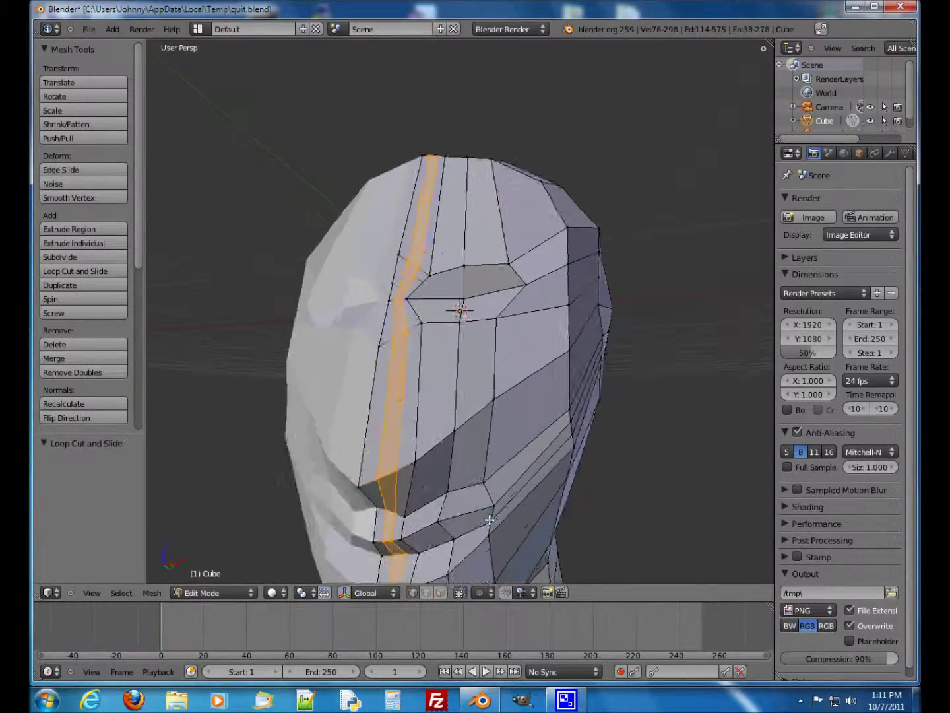
{"action": "right_click", "coordinate": [418, 465]}
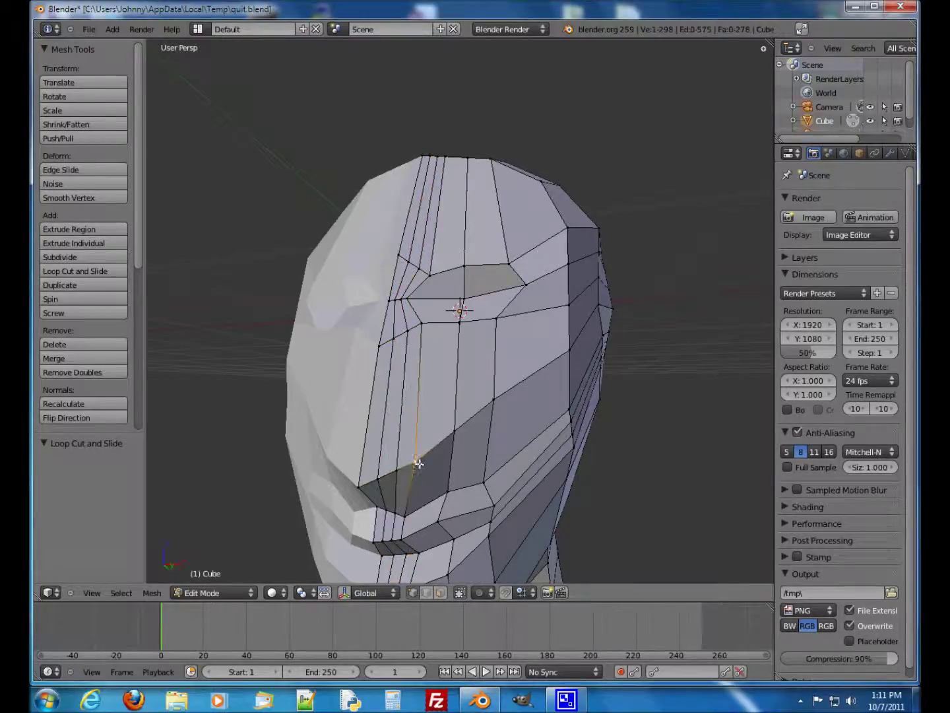
{"action": "key", "text": "g"}
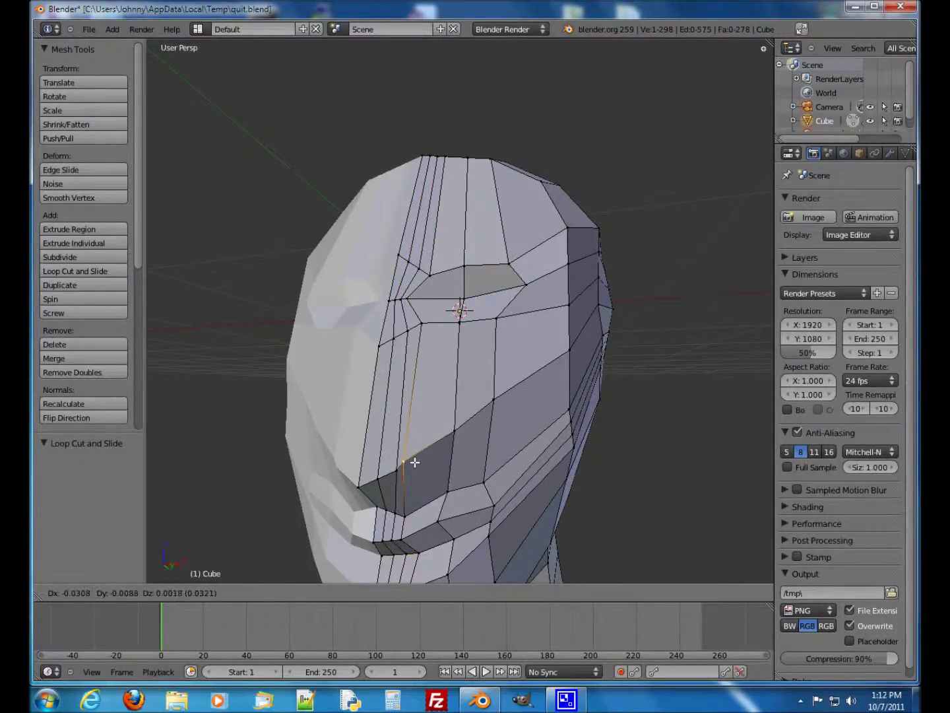
{"action": "left_click", "coordinate": [413, 462]}
Step: Shift the two loop-cut vertices on the nose's lower edge slightly outward and down to round the tip
{"action": "middle_click_drag", "start_coordinate": [417, 462], "coordinate": [436, 462]}
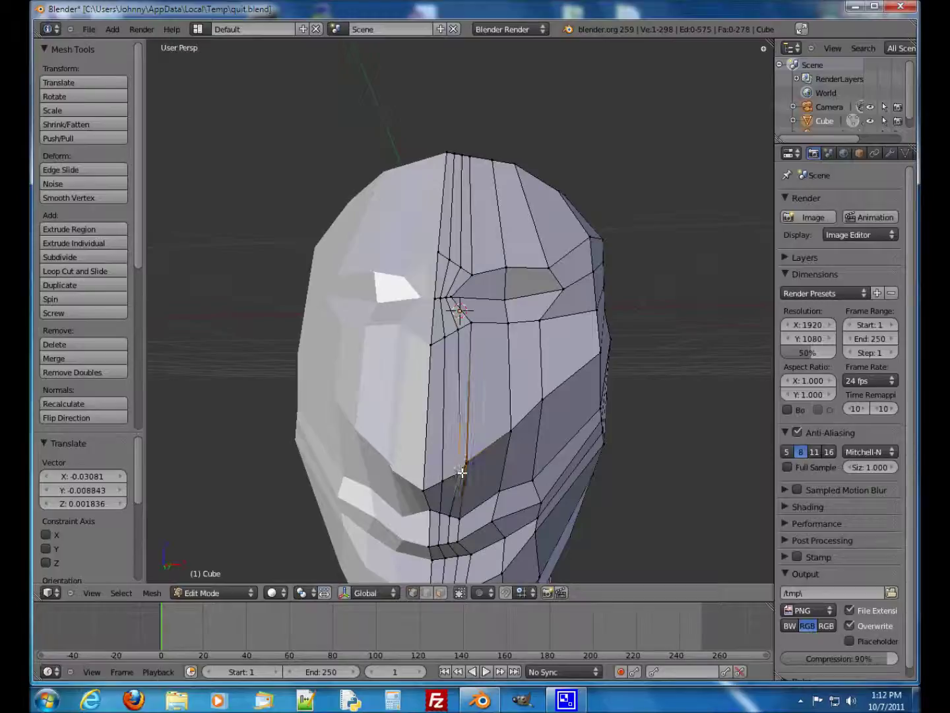
{"action": "key", "text": "g"}
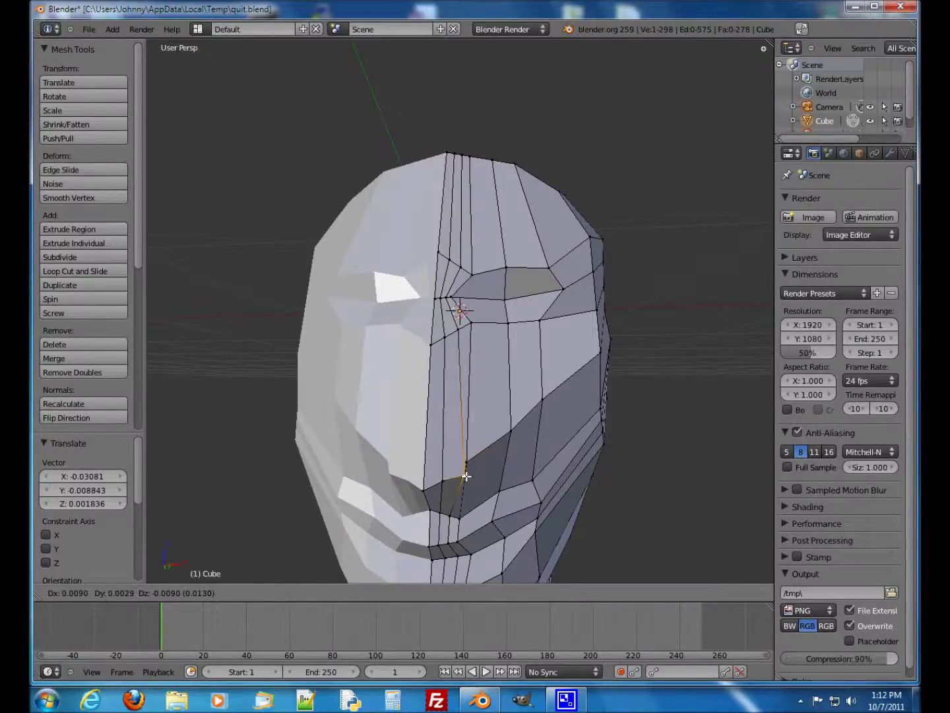
{"action": "left_click", "coordinate": [466, 476]}
{"action": "key", "text": "g"}
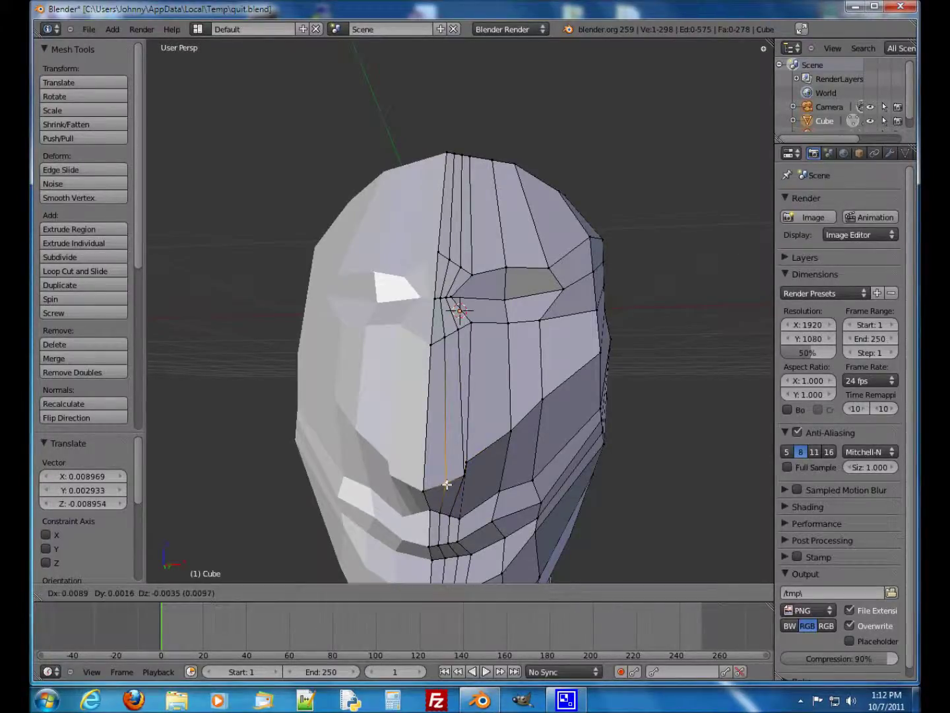
{"action": "left_click", "coordinate": [446, 488]}
Step: Raise the outer nostril vertex by about 0.037 and adjust the neighbouring vertex on the nose's lower edge
{"action": "middle_click_drag", "start_coordinate": [466, 483], "coordinate": [402, 468]}
{"action": "key", "text": "g"}
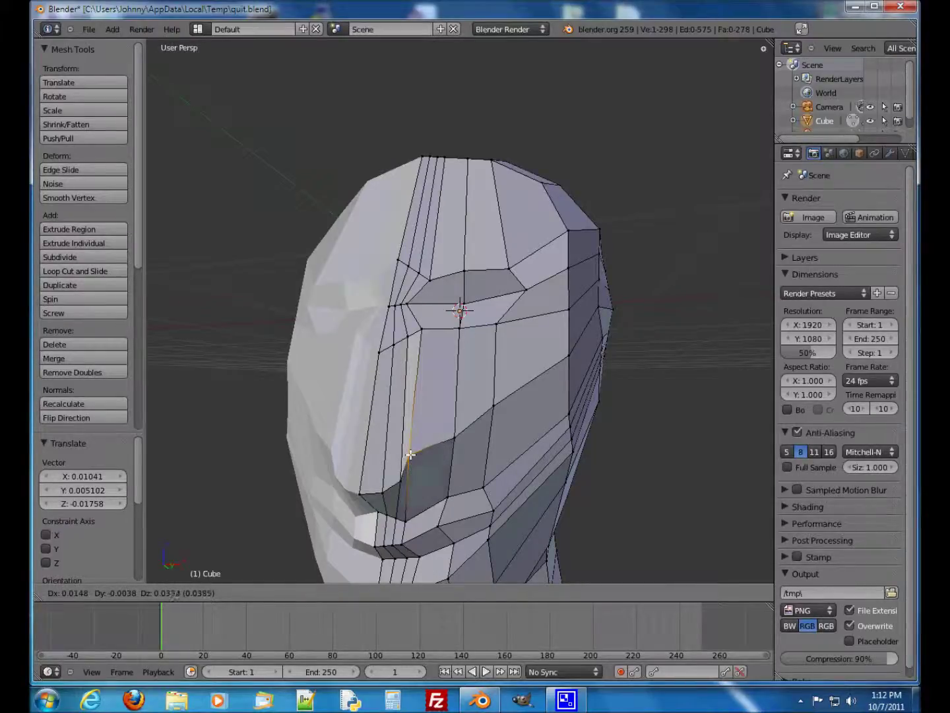
{"action": "left_click", "coordinate": [410, 455]}
{"action": "middle_click_drag", "start_coordinate": [418, 461], "coordinate": [437, 449]}
{"action": "key", "text": "g"}
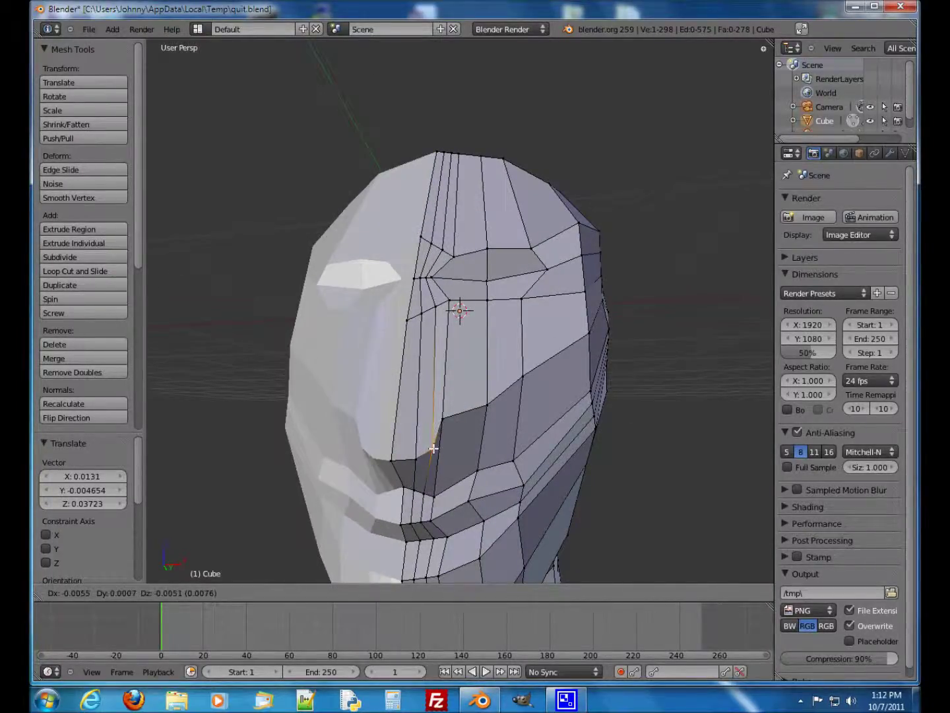
{"action": "left_click", "coordinate": [432, 446]}
Step: Lower the outer cheek vertex by about 0.039 and nudge the vertex above the mouth corner
{"action": "mouse_move", "coordinate": [443, 448]}
{"action": "middle_mouse_down"}
{"action": "mouse_move", "coordinate": [431, 446]}
{"action": "mouse_move", "coordinate": [441, 428]}
{"action": "middle_mouse_up"}
{"action": "right_click", "coordinate": [474, 373]}
{"action": "key", "text": "g"}
{"action": "left_click", "coordinate": [490, 388]}
{"action": "middle_click_drag", "start_coordinate": [490, 387], "coordinate": [496, 413]}
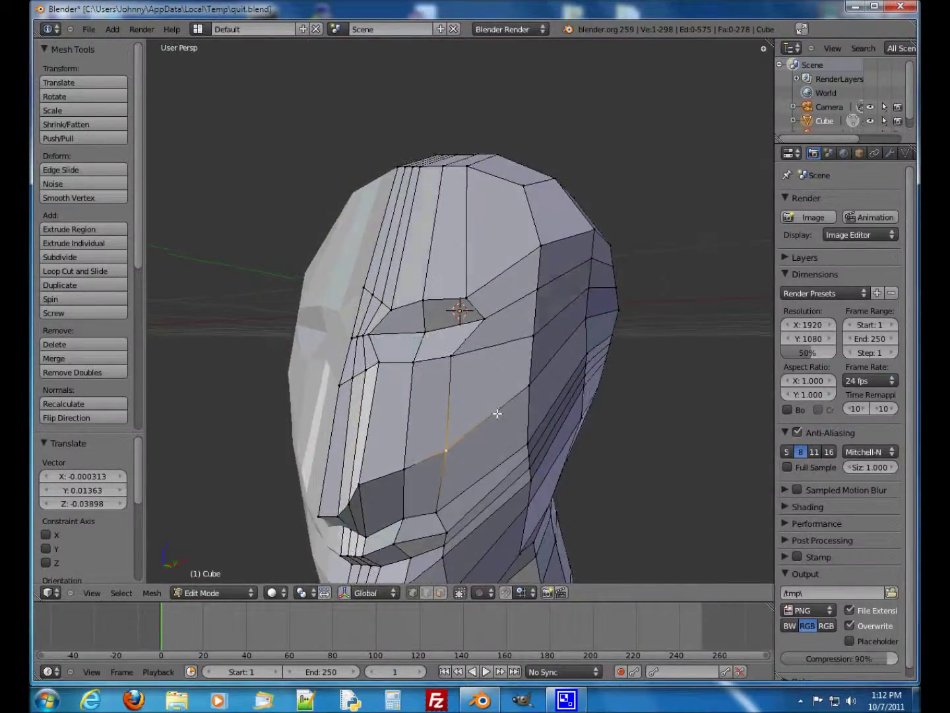
{"action": "right_click", "coordinate": [433, 510]}
{"action": "key", "text": "g"}
{"action": "left_click", "coordinate": [441, 509]}
Step: Raise the vertex beneath the nostril by about 0.041, and lower the two vertices along the nostril's upper edge
{"action": "middle_click_drag", "start_coordinate": [439, 509], "coordinate": [410, 491]}
{"action": "right_click", "coordinate": [299, 490]}
{"action": "key", "text": "g"}
{"action": "left_click", "coordinate": [304, 477]}
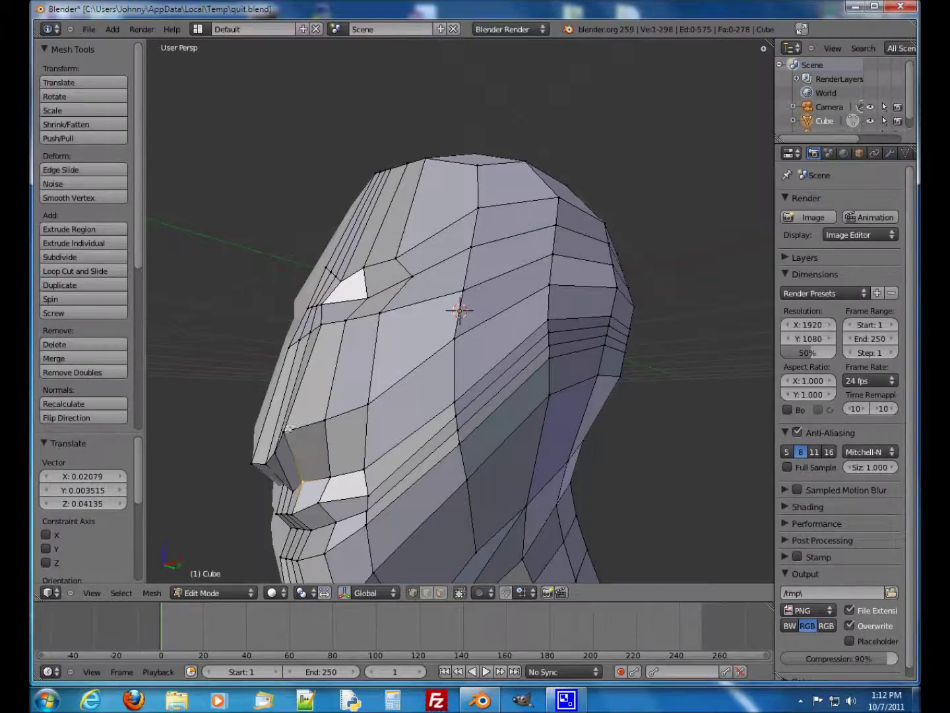
{"action": "right_click", "coordinate": [287, 431]}
{"action": "key", "text": "g"}
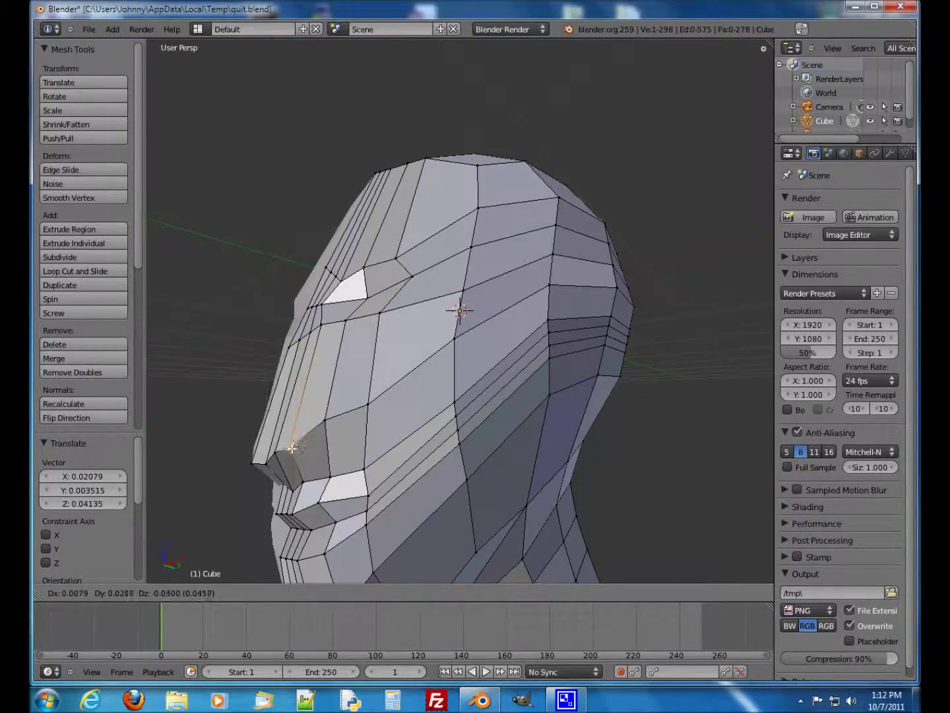
{"action": "left_click", "coordinate": [293, 449]}
{"action": "key", "text": "g"}
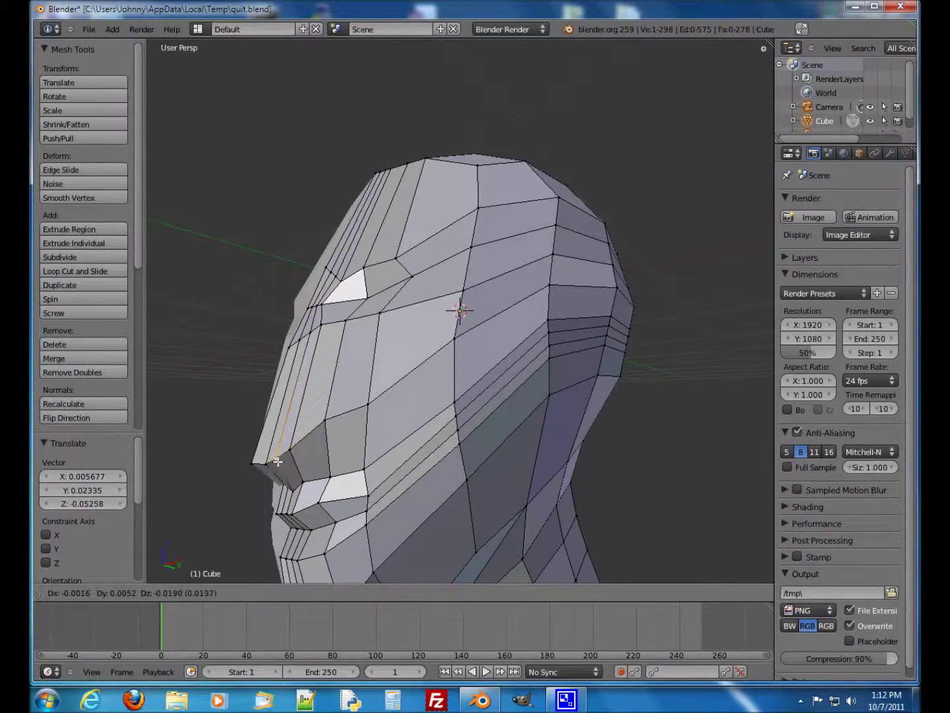
{"action": "left_click", "coordinate": [278, 461]}
Step: Move the cheek vertex beside the nostril inward and forward by about 0.015
{"action": "right_click", "coordinate": [328, 395]}
{"action": "key", "text": "g"}
{"action": "left_click", "coordinate": [322, 423]}
{"action": "middle_click_drag", "start_coordinate": [321, 422], "coordinate": [366, 446]}
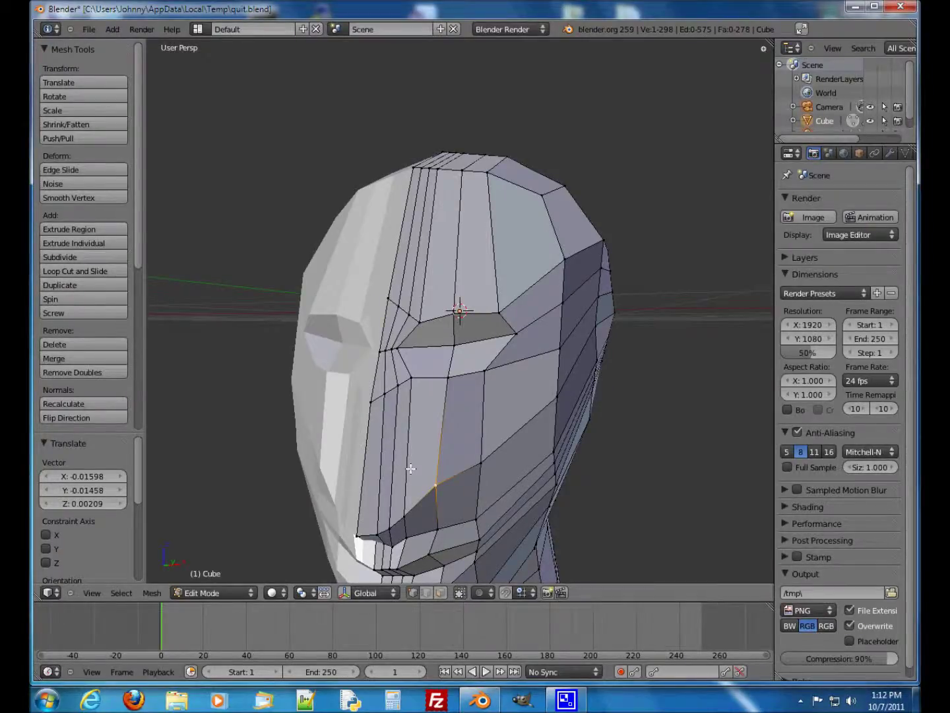
Step: Add two horizontal loop cuts across the nose and cheek between the eye and nostril, leaving them unslid
{"action": "key", "text": "a"}
{"action": "key", "text": "ctrl+r"}
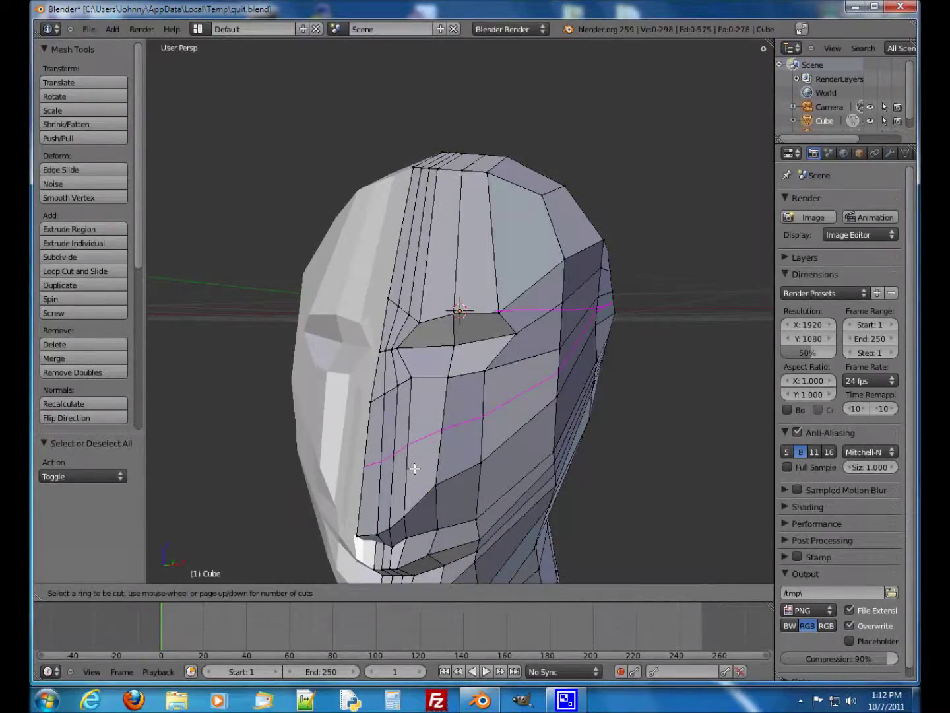
{"action": "scroll", "coordinate": [414, 479], "scroll_direction": "up", "scroll_amount": 2}
{"action": "left_click", "coordinate": [415, 485]}
{"action": "right_click", "coordinate": [414, 484]}
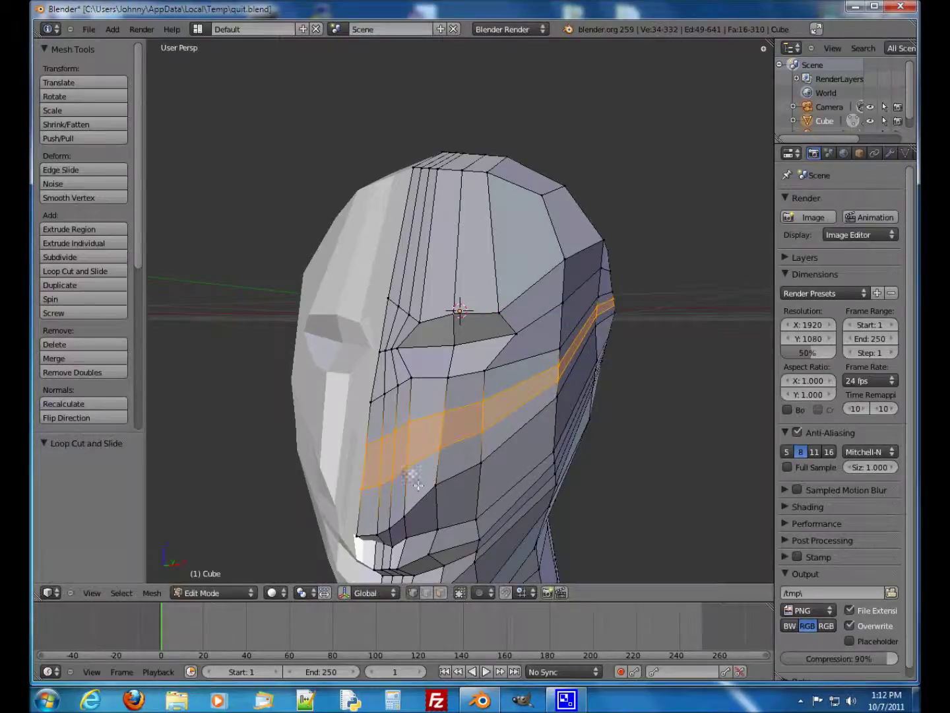
Step: Move the new loop-cut vertices along the side of the nose slightly inward and down
{"action": "key", "text": "a"}
{"action": "right_click", "coordinate": [407, 472]}
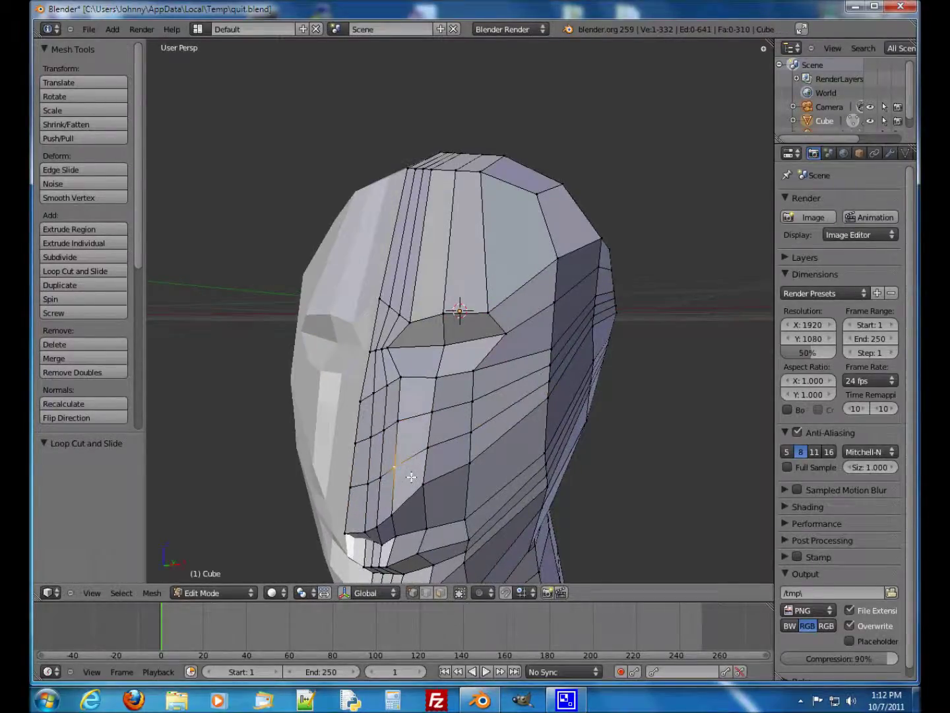
{"action": "key", "text": "g"}
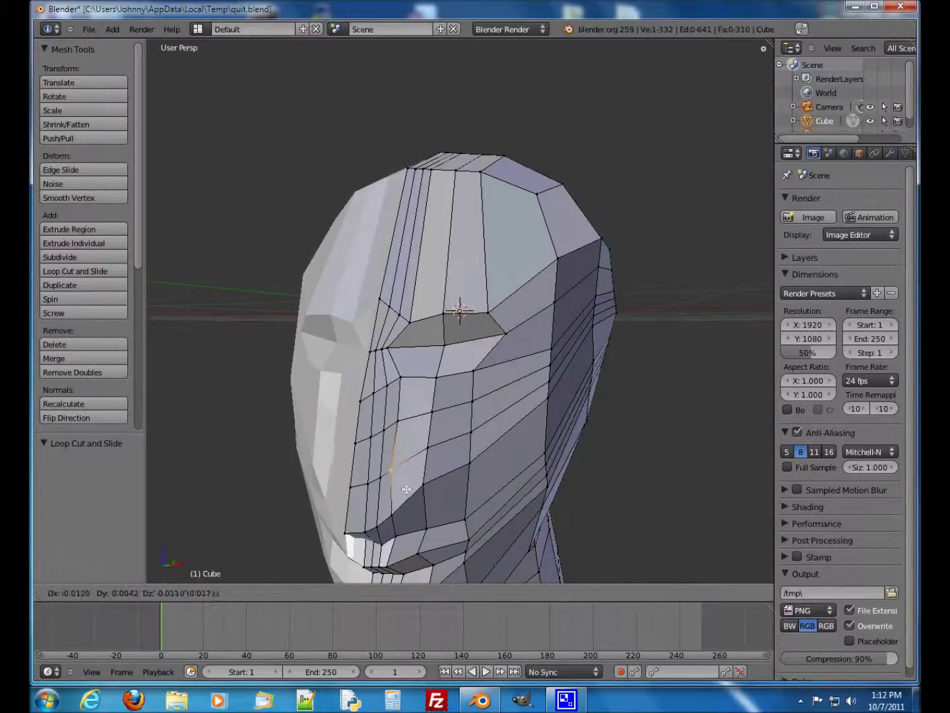
{"action": "left_click", "coordinate": [408, 489]}
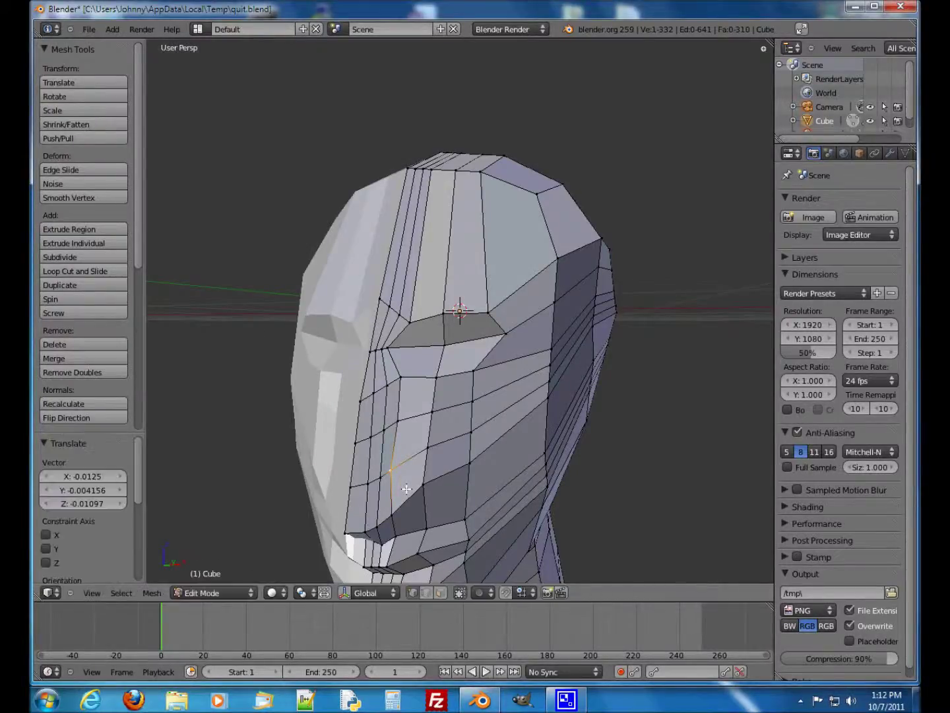
{"action": "key", "text": "g"}
{"action": "left_click", "coordinate": [401, 391]}
Step: Raise the inner, outer and middle vertices of the edge below the eye by about 0.01 to 0.02
{"action": "right_click", "coordinate": [400, 380]}
{"action": "key", "text": "g"}
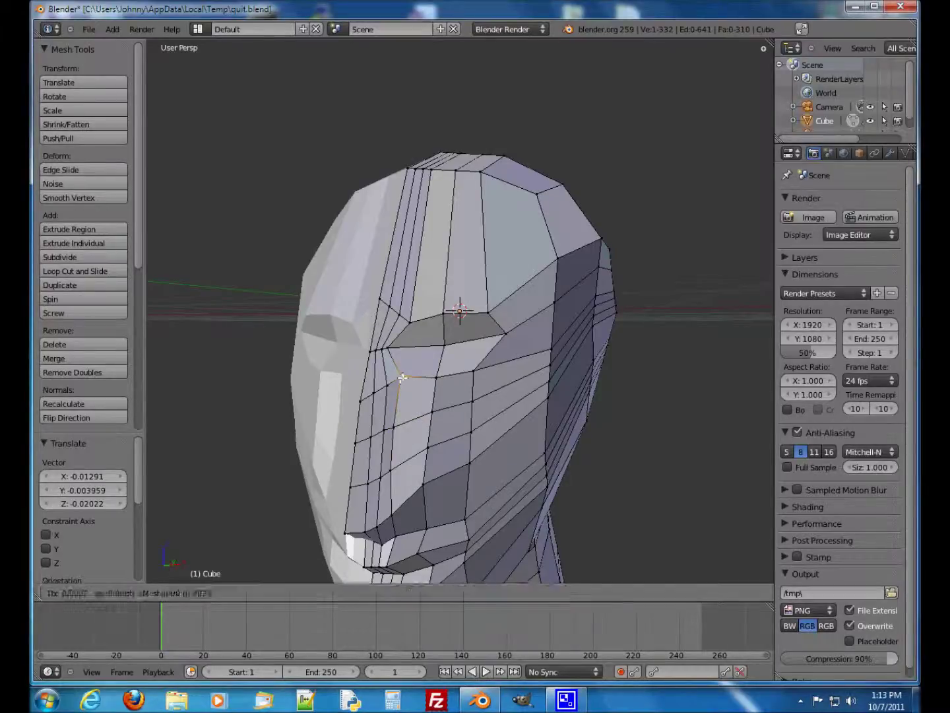
{"action": "left_click", "coordinate": [407, 374]}
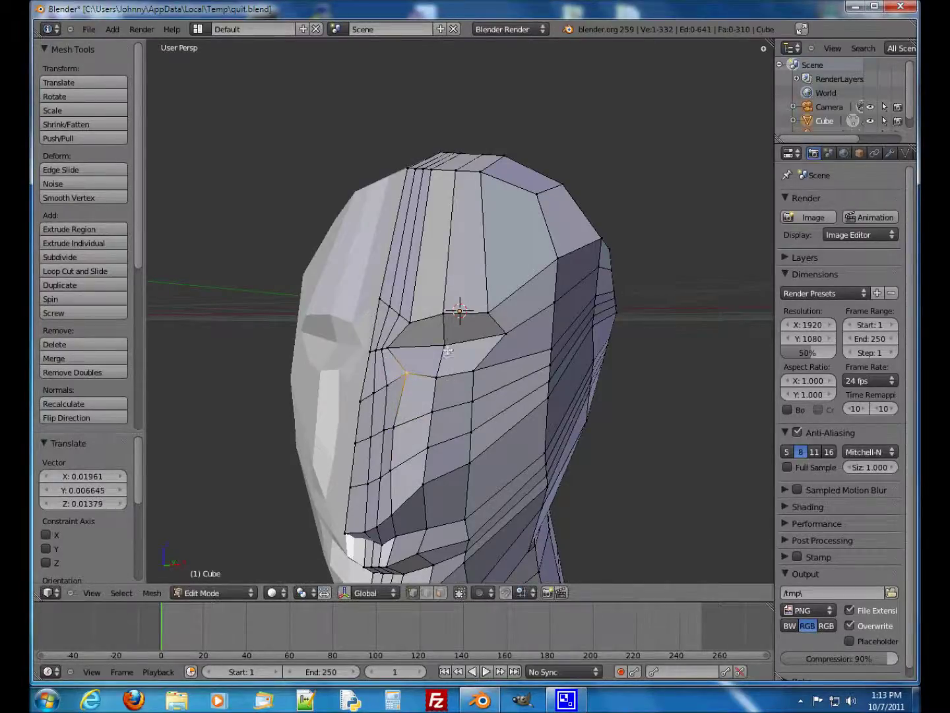
{"action": "middle_click_drag", "start_coordinate": [441, 352], "coordinate": [458, 343]}
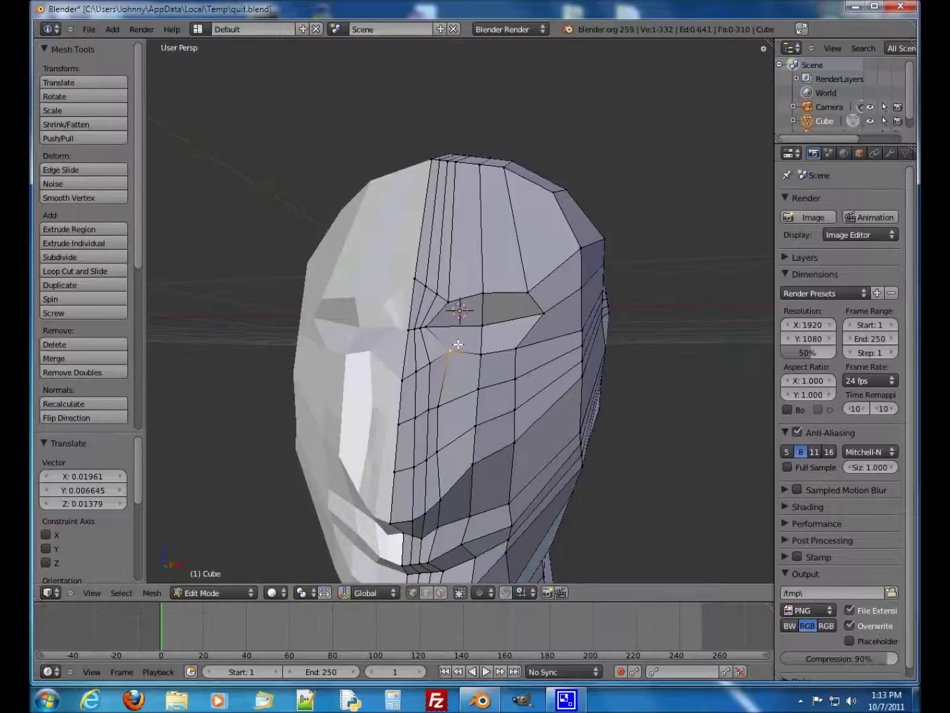
{"action": "right_click", "coordinate": [516, 347]}
{"action": "key", "text": "g"}
{"action": "left_click", "coordinate": [516, 342]}
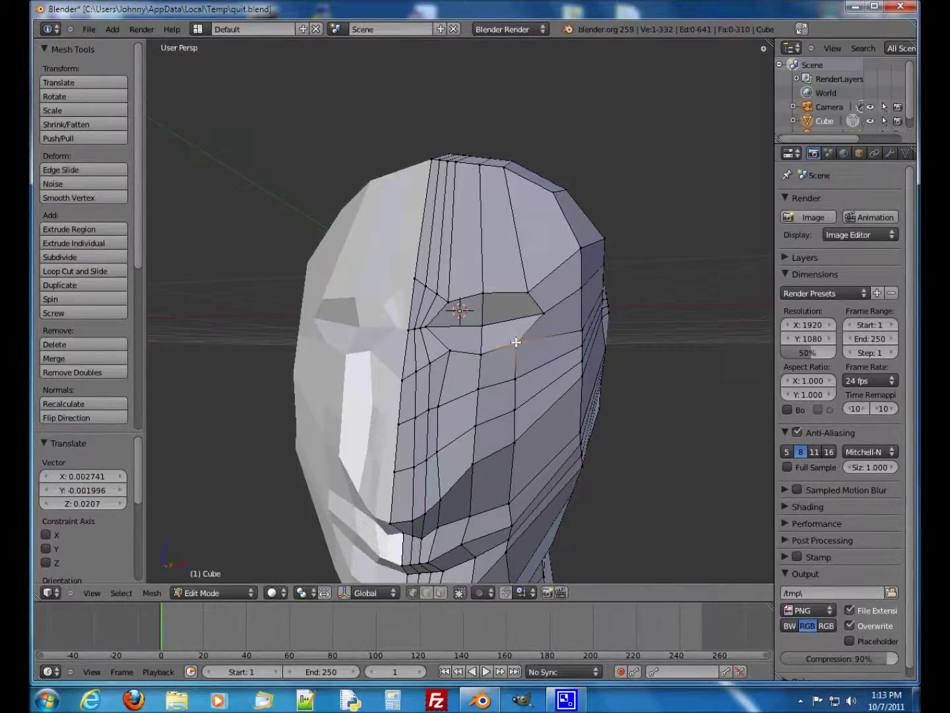
{"action": "right_click", "coordinate": [480, 354]}
{"action": "key", "text": "g"}
{"action": "left_click", "coordinate": [483, 351]}
{"action": "middle_click_drag", "start_coordinate": [482, 351], "coordinate": [427, 406]}
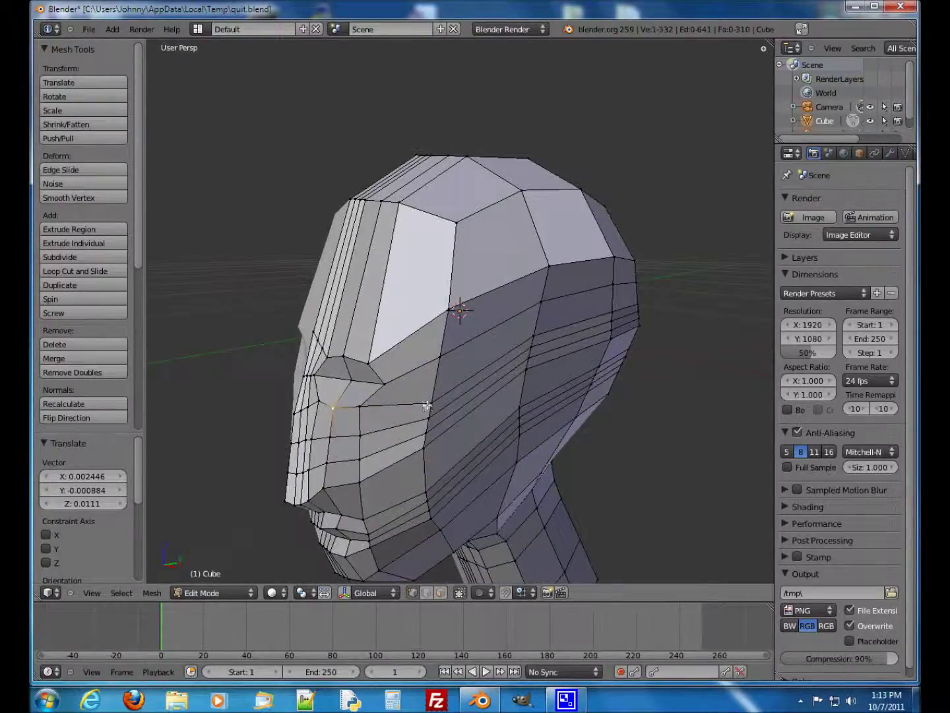
Step: Lower the middle vertex of the upper eye edge by about 0.013
{"action": "right_click", "coordinate": [346, 355]}
{"action": "key", "text": "g"}
{"action": "left_click", "coordinate": [348, 359]}
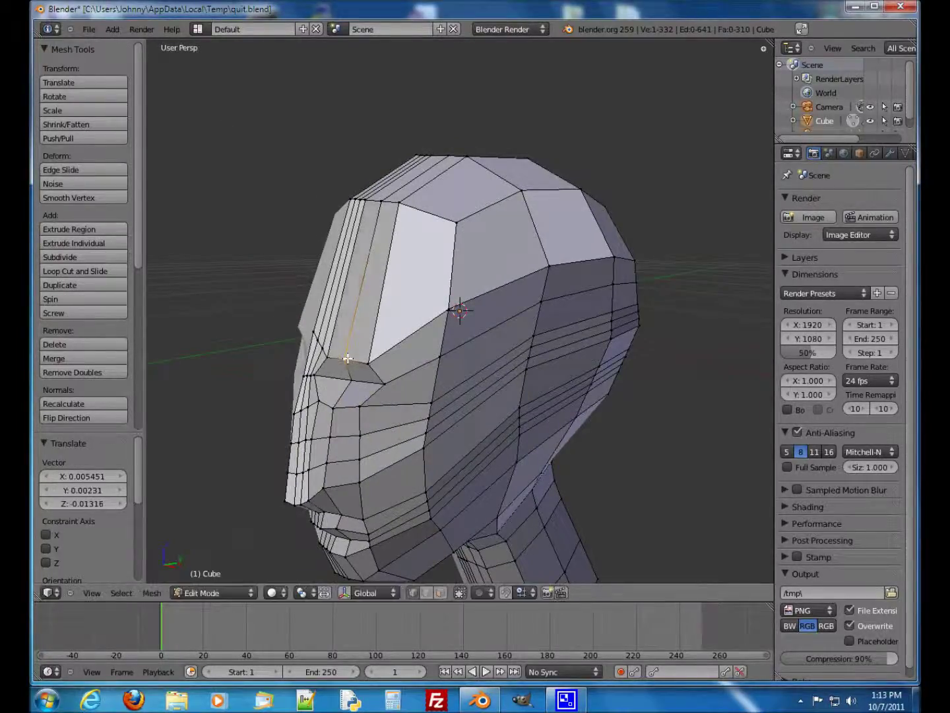
Step: Raise and slightly push forward the two vertices at the base of the nose above the upper lip
{"action": "middle_click_drag", "start_coordinate": [364, 374], "coordinate": [448, 420]}
{"action": "right_click", "coordinate": [409, 398]}
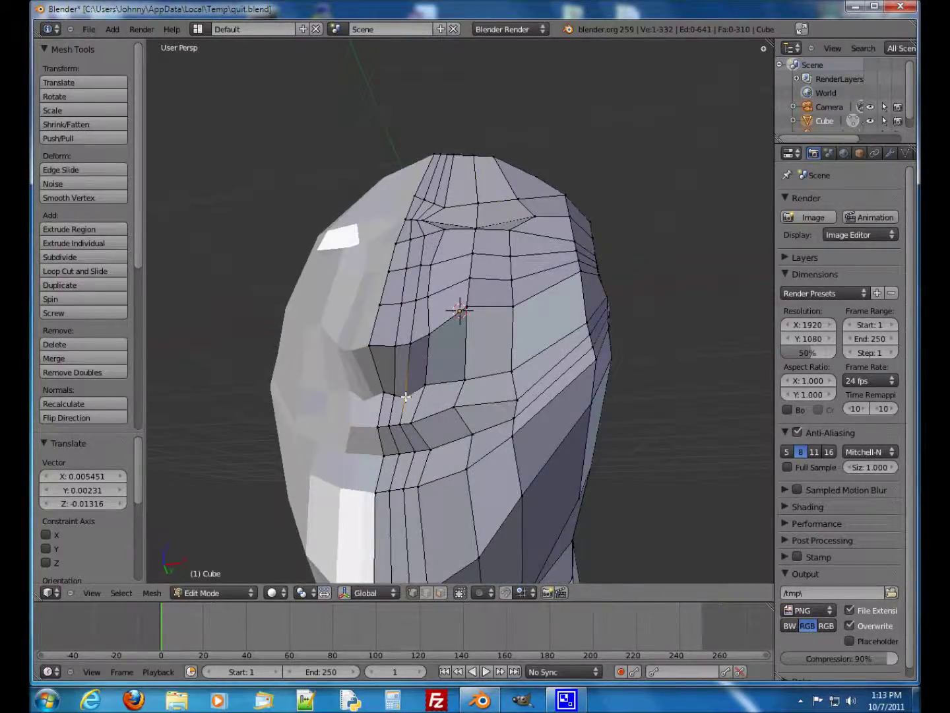
{"action": "key", "text": "g"}
{"action": "left_click", "coordinate": [410, 386]}
{"action": "middle_click_drag", "start_coordinate": [420, 395], "coordinate": [430, 418]}
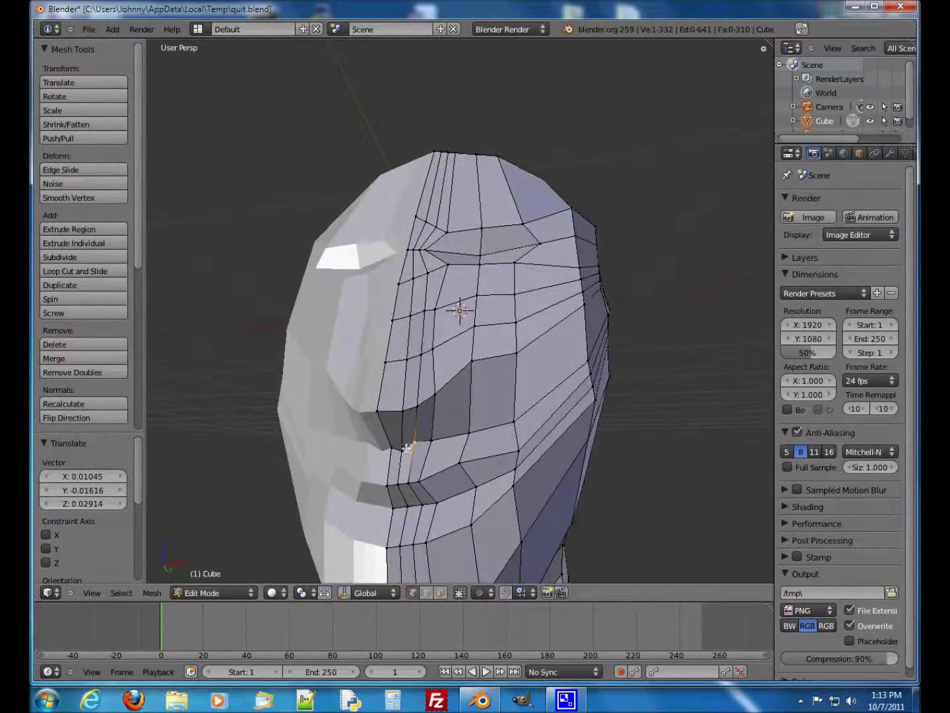
{"action": "key", "text": "g"}
{"action": "left_click", "coordinate": [409, 444]}
{"action": "middle_click_drag", "start_coordinate": [409, 445], "coordinate": [446, 491]}
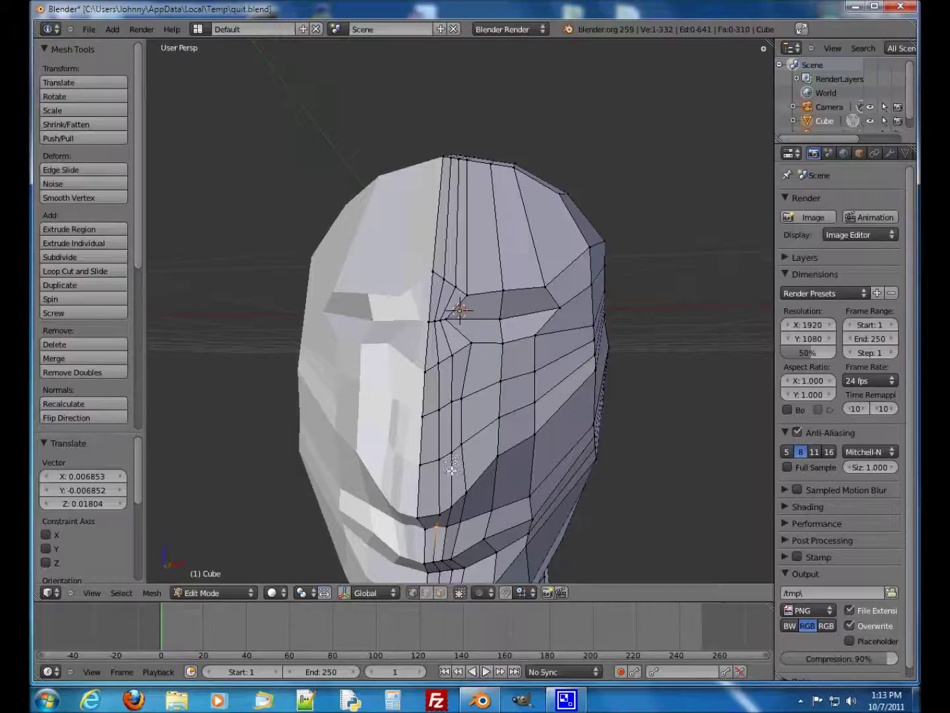
Step: Add two horizontal loop cuts around the lower nose, between its tip and the existing edge loop above
{"action": "key", "text": "ctrl+r"}
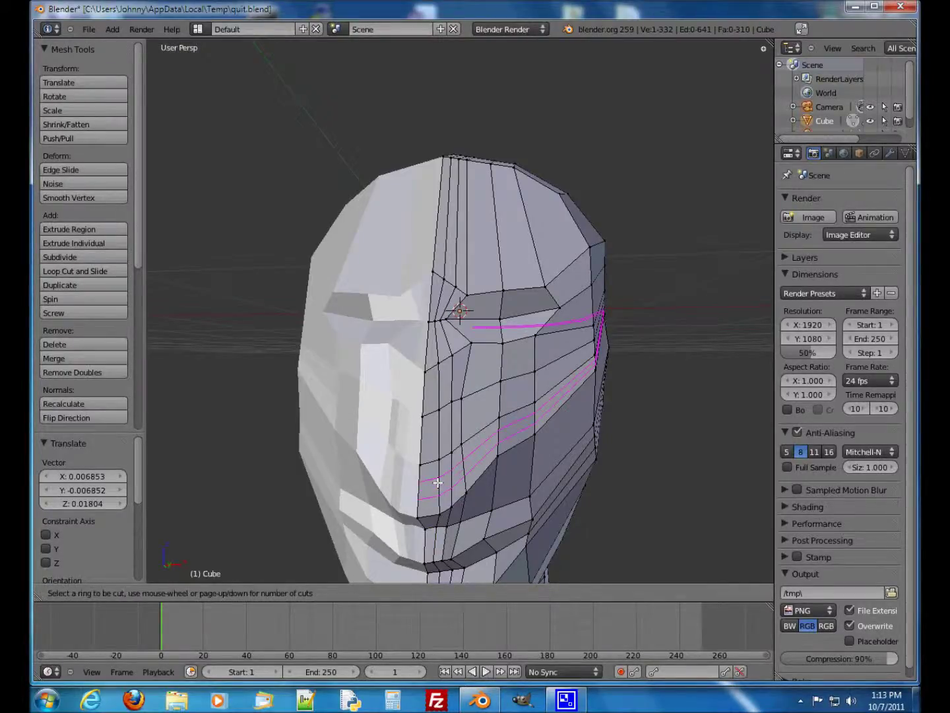
{"action": "double_click", "coordinate": [438, 482]}
{"action": "middle_click_drag", "start_coordinate": [472, 490], "coordinate": [456, 483]}
{"action": "left_click", "coordinate": [446, 475]}
Step: Lower two of the new loop-cut vertices on the side of the lower nose by about 0.014 and 0.02
{"action": "right_click", "coordinate": [407, 471]}
{"action": "middle_click_drag", "start_coordinate": [407, 472], "coordinate": [395, 466]}
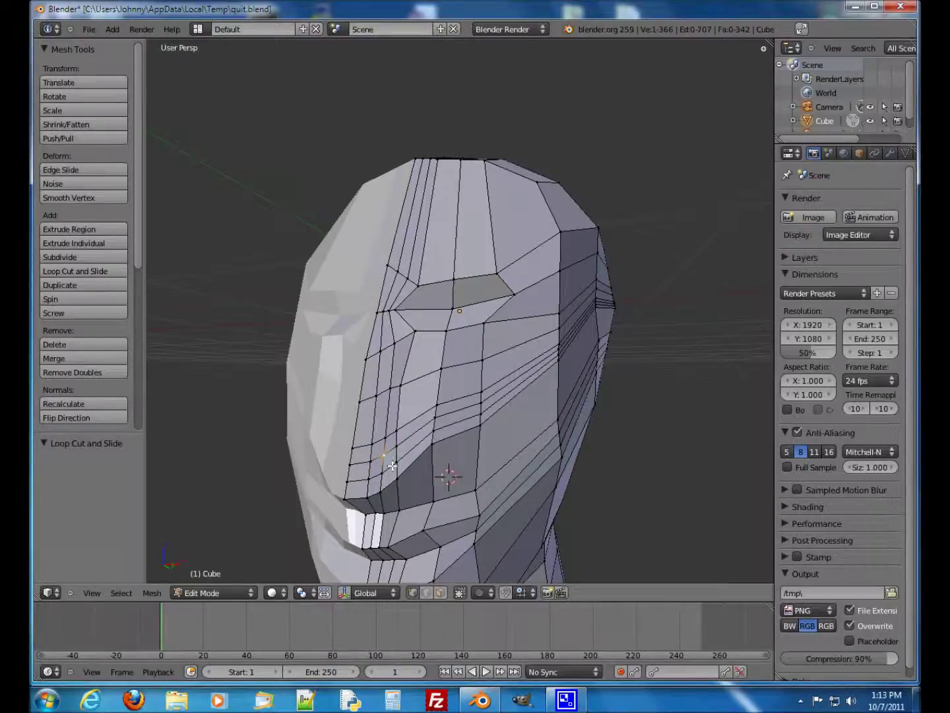
{"action": "key", "text": "g"}
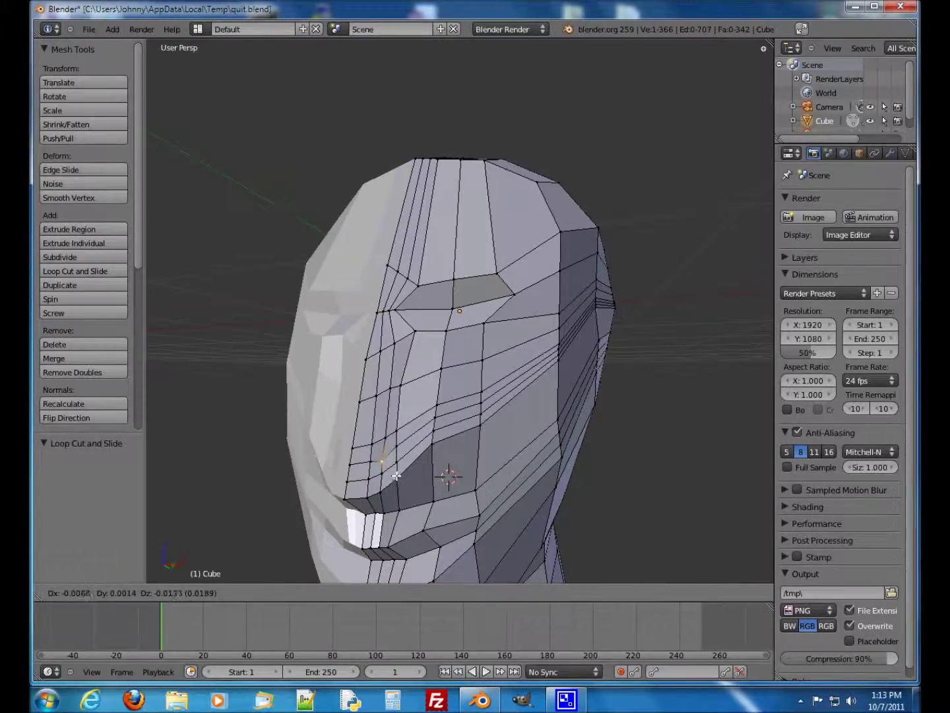
{"action": "left_click", "coordinate": [396, 475]}
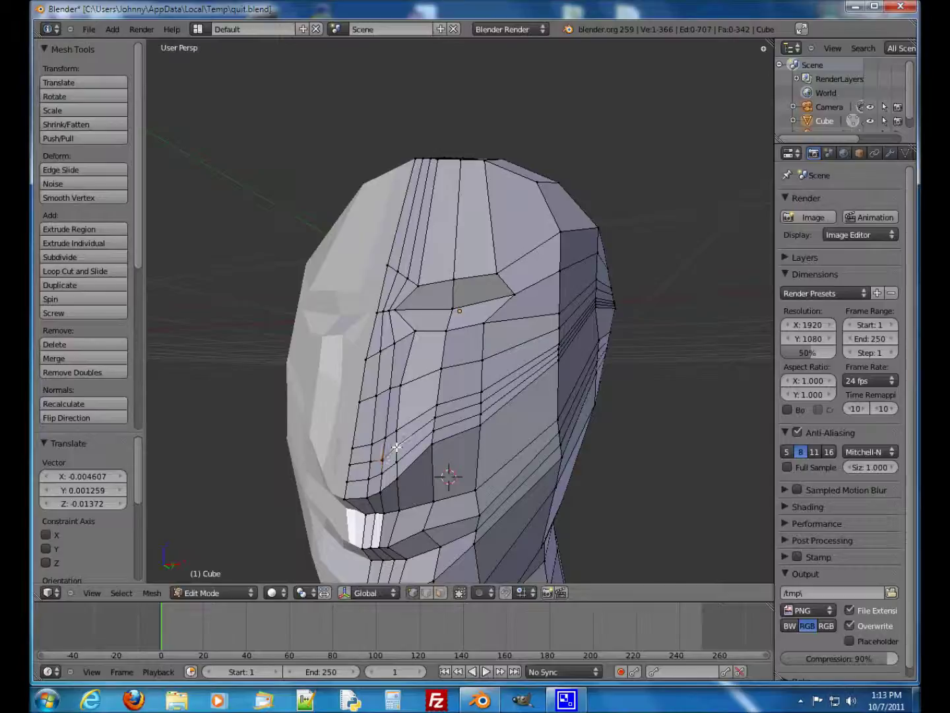
{"action": "key", "text": "g"}
{"action": "left_click", "coordinate": [395, 454]}
Step: Pull the four vertices along the crease between nose and cheek inward by about 0.015 to 0.025 in X
{"action": "mouse_move", "coordinate": [440, 470]}
{"action": "middle_mouse_down"}
{"action": "mouse_move", "coordinate": [474, 462]}
{"action": "mouse_move", "coordinate": [447, 460]}
{"action": "middle_mouse_up"}
{"action": "key", "text": "g"}
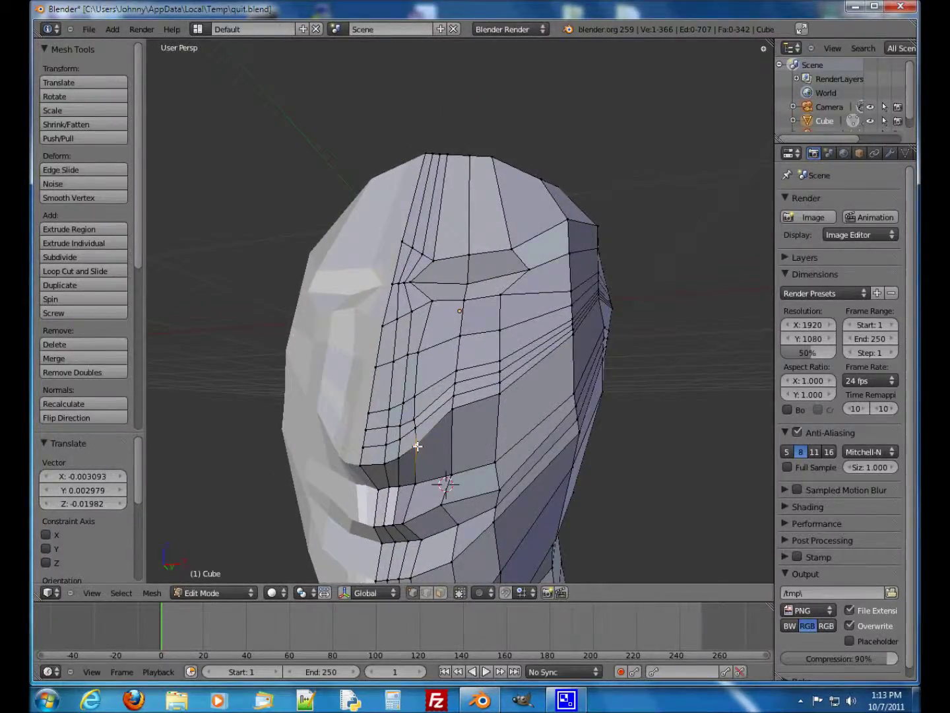
{"action": "left_click", "coordinate": [433, 451]}
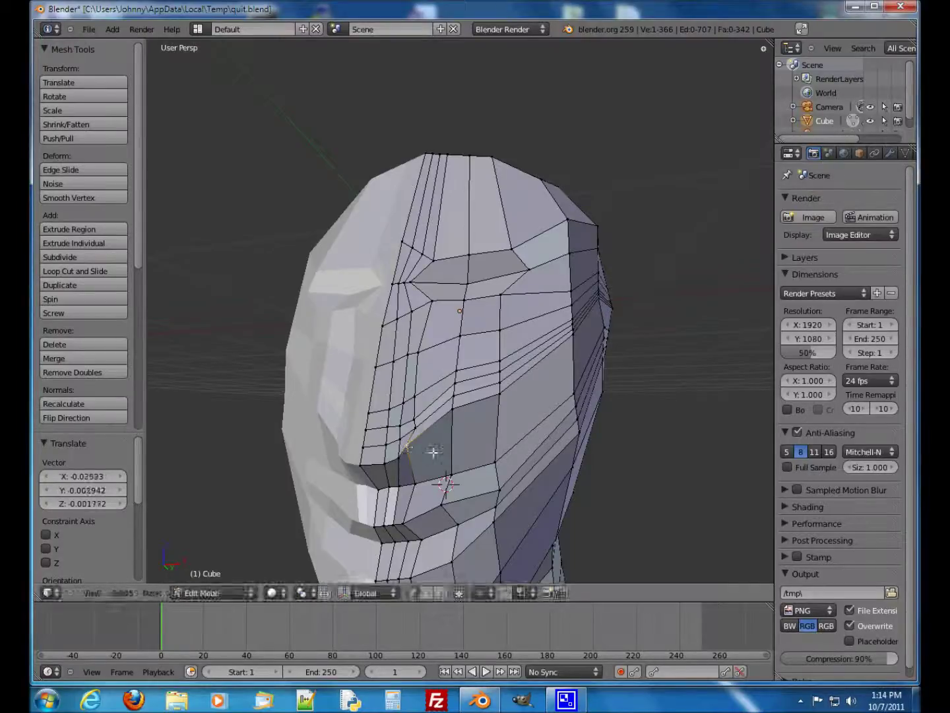
{"action": "key", "text": "g"}
{"action": "left_click", "coordinate": [411, 426]}
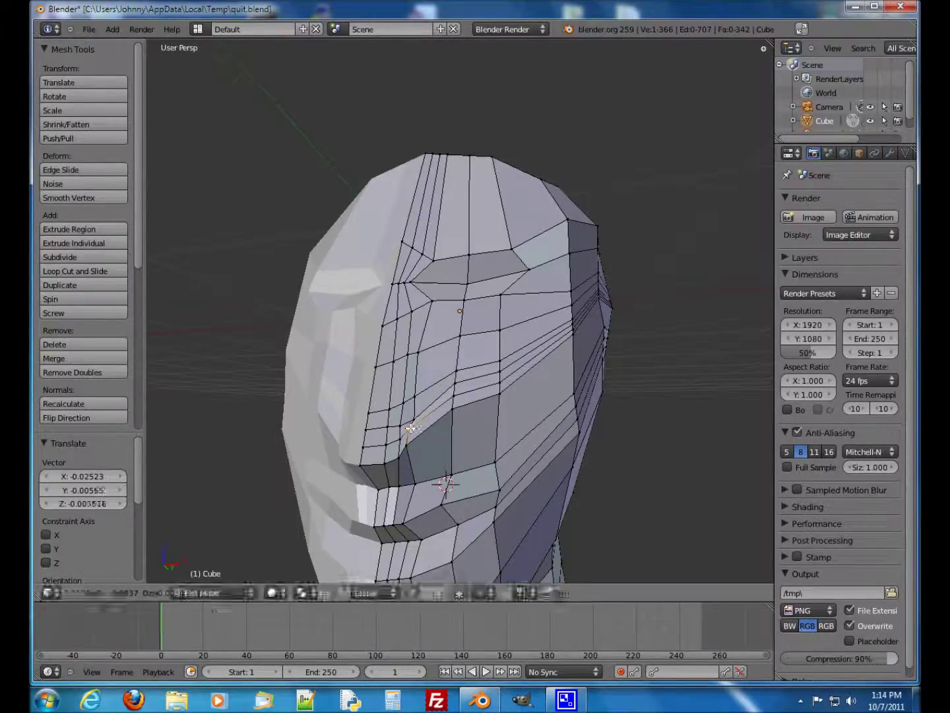
{"action": "key", "text": "g"}
{"action": "left_click", "coordinate": [407, 414]}
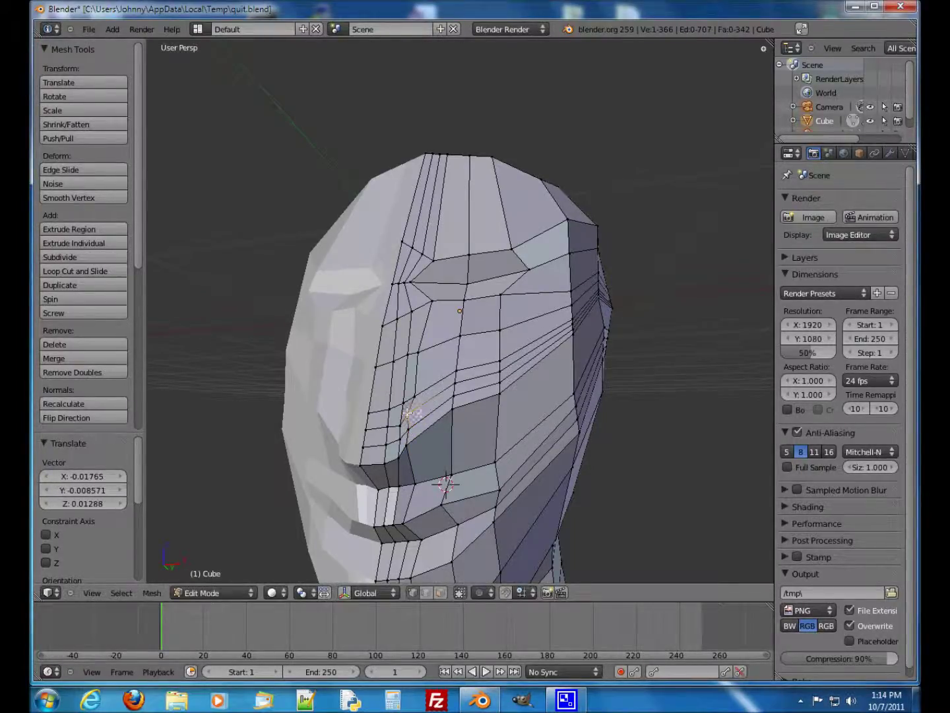
{"action": "key", "text": "g"}
{"action": "left_click", "coordinate": [410, 395]}
Step: Push three vertices on the lower nose profile forward by about 0.007 to 0.012 in Y
{"action": "middle_click_drag", "start_coordinate": [458, 435], "coordinate": [416, 431]}
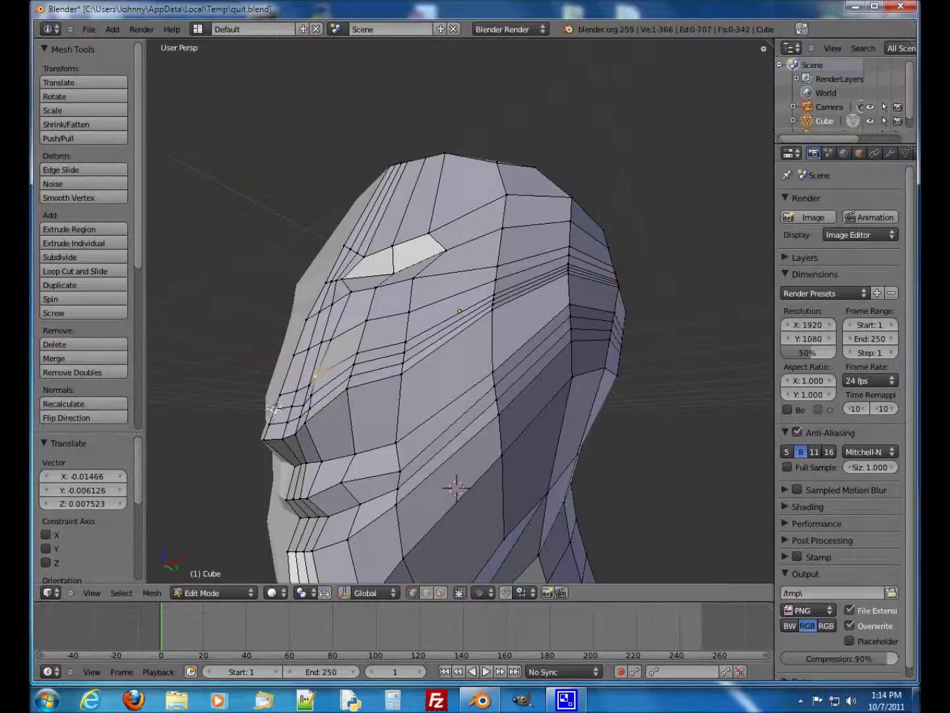
{"action": "key", "text": "g"}
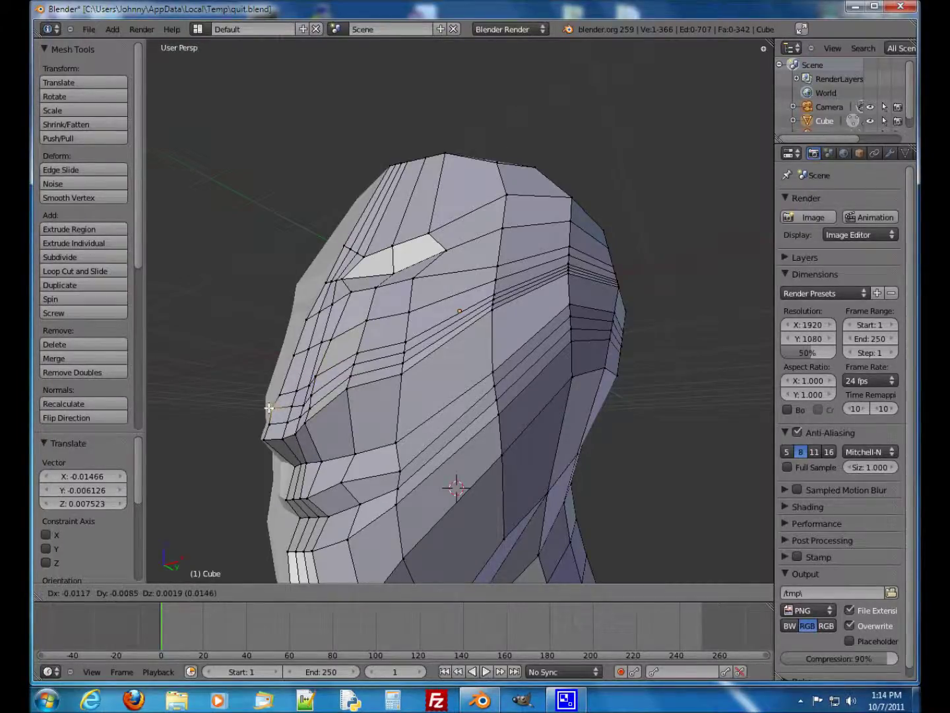
{"action": "left_click", "coordinate": [269, 421]}
{"action": "key", "text": "g"}
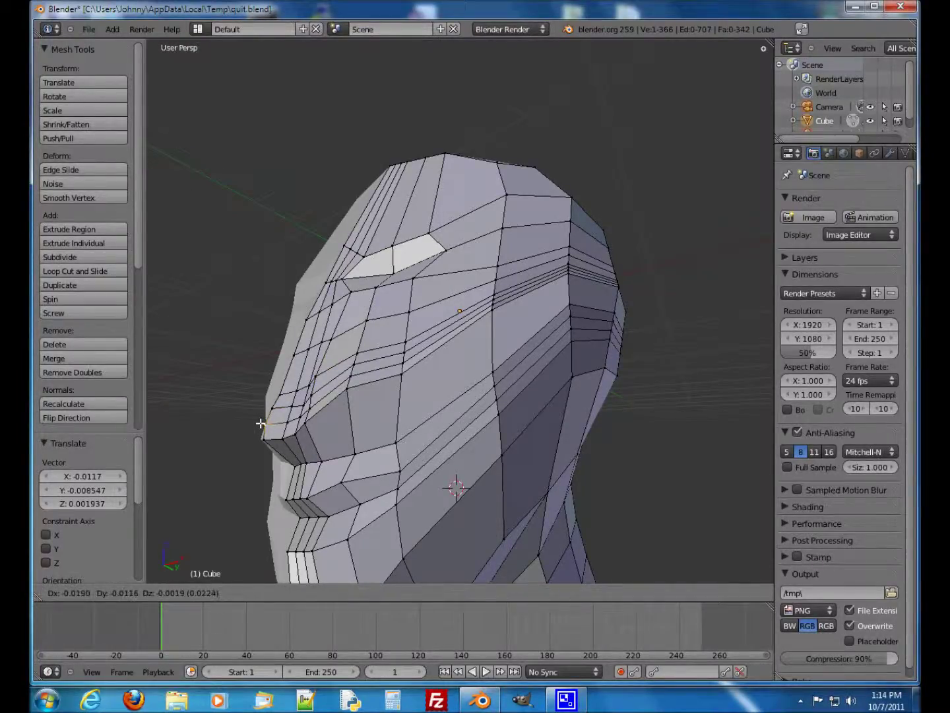
{"action": "left_click", "coordinate": [262, 423]}
{"action": "middle_click_drag", "start_coordinate": [265, 425], "coordinate": [302, 407]}
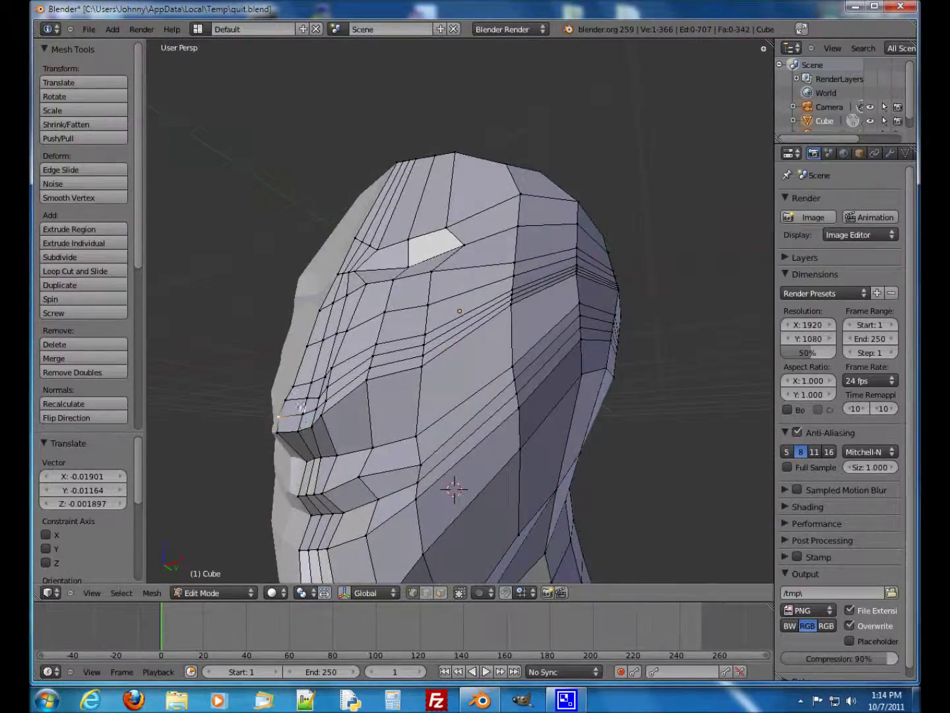
{"action": "right_click", "coordinate": [292, 387]}
{"action": "key", "text": "g"}
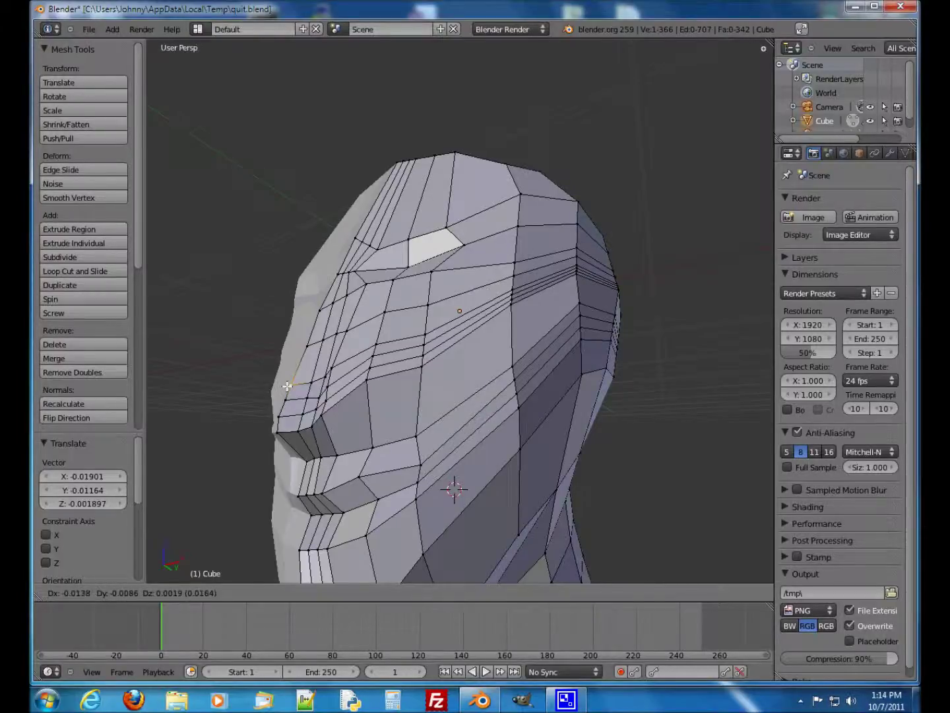
{"action": "right_click", "coordinate": [288, 386]}
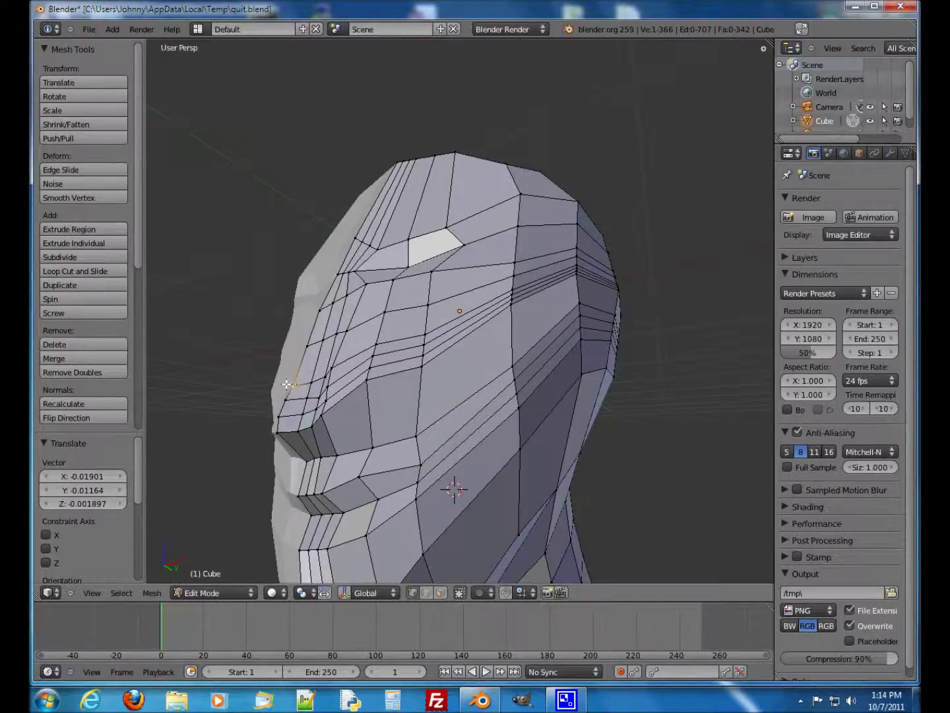
{"action": "key", "text": "g"}
{"action": "left_click", "coordinate": [302, 390]}
Step: Move the column of three vertices beside the lower nose's centre line slightly outward to widen the nose
{"action": "middle_click_drag", "start_coordinate": [321, 396], "coordinate": [285, 395]}
{"action": "right_click", "coordinate": [270, 416]}
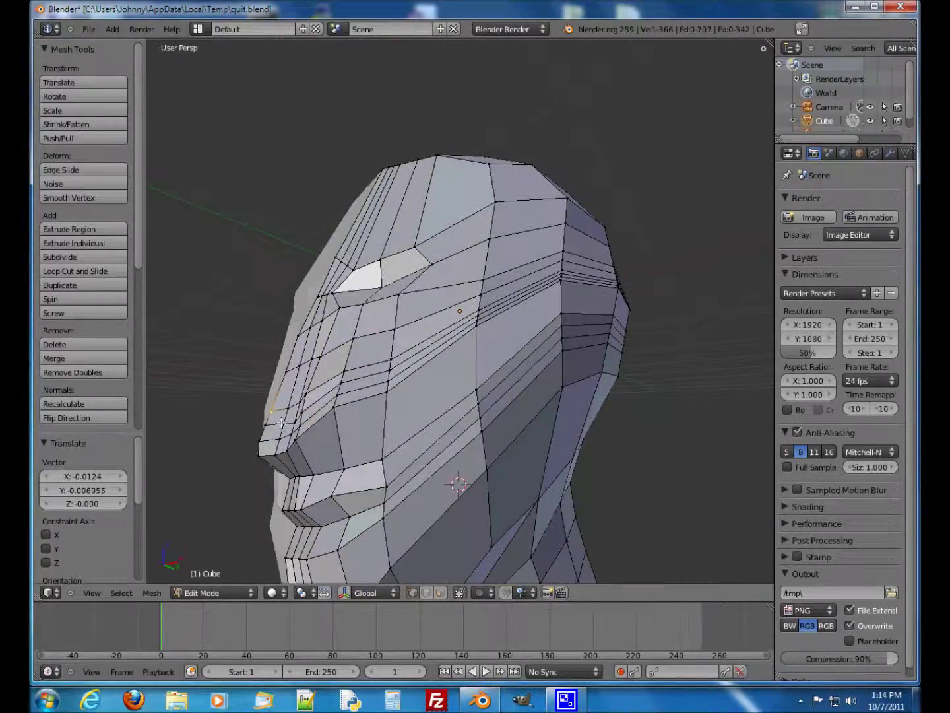
{"action": "middle_click_drag", "start_coordinate": [284, 423], "coordinate": [401, 451]}
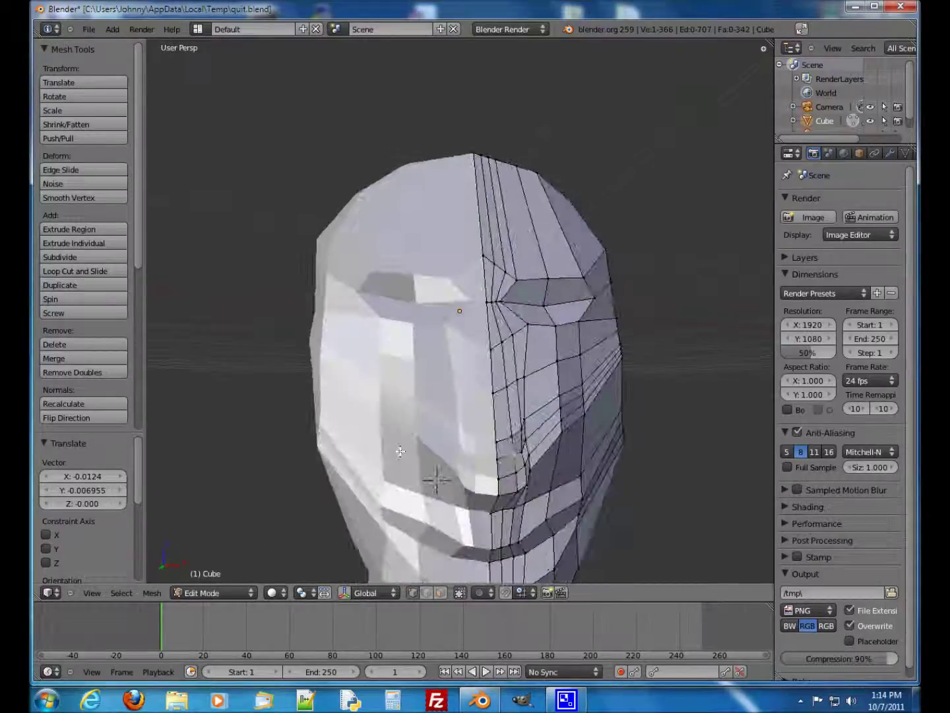
{"action": "key", "text": "g"}
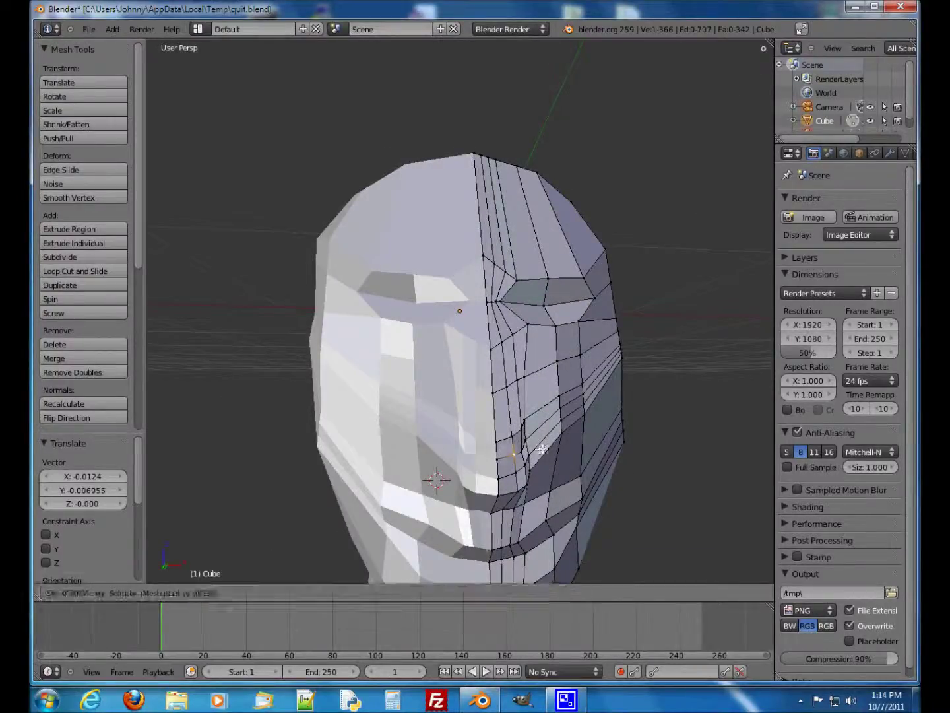
{"action": "left_click", "coordinate": [545, 448]}
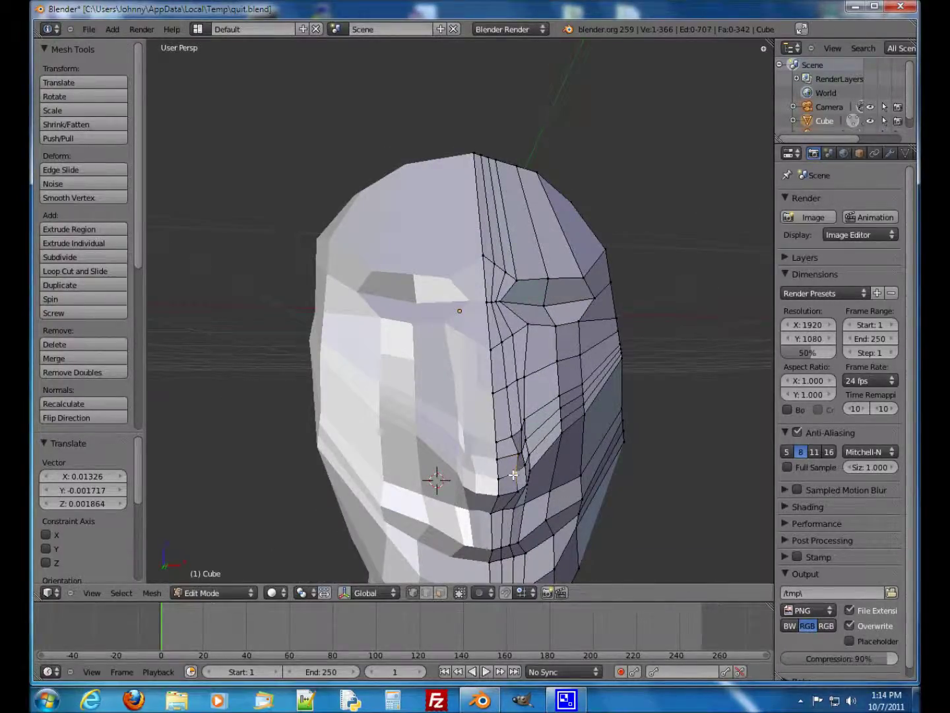
{"action": "key", "text": "g"}
{"action": "left_click", "coordinate": [519, 473]}
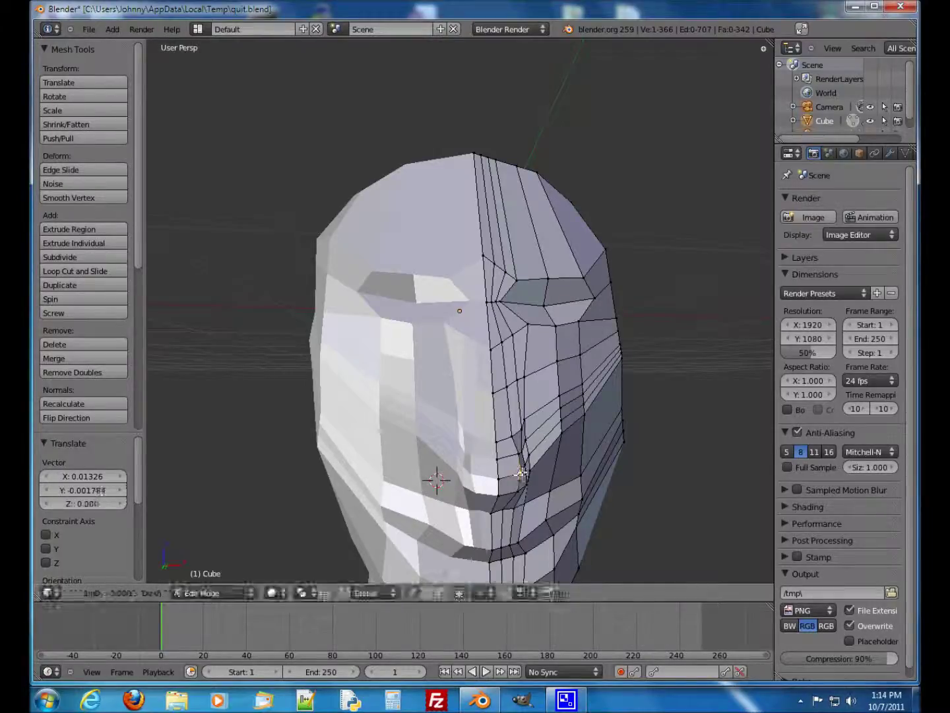
{"action": "right_click", "coordinate": [514, 435]}
{"action": "key", "text": "g"}
{"action": "left_click", "coordinate": [515, 434]}
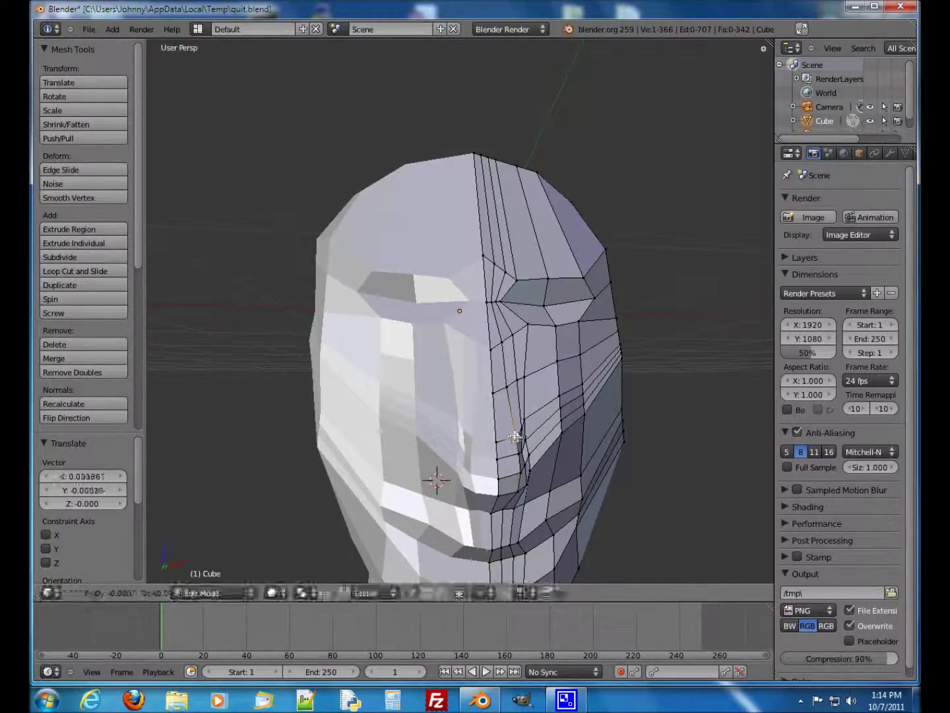
Step: Raise the crease vertex beside the nose by about 0.012 and move the one below about 0.014 outward and 0.008 up
{"action": "middle_click_drag", "start_coordinate": [531, 438], "coordinate": [487, 424]}
{"action": "right_click", "coordinate": [460, 417]}
{"action": "key", "text": "g"}
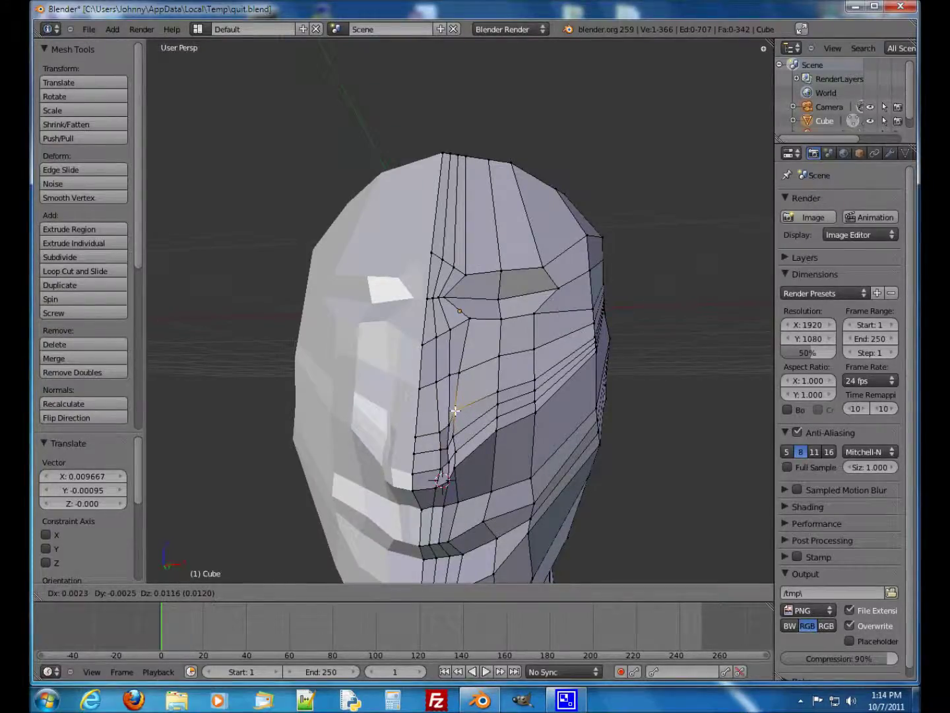
{"action": "left_click", "coordinate": [454, 411]}
{"action": "key", "text": "g"}
{"action": "left_click", "coordinate": [459, 435]}
Step: Push the side vertex just above the nose tip forward by about 0.031 along the Y axis
{"action": "mouse_move", "coordinate": [460, 434]}
{"action": "middle_mouse_down"}
{"action": "mouse_move", "coordinate": [454, 473]}
{"action": "mouse_move", "coordinate": [463, 450]}
{"action": "mouse_move", "coordinate": [484, 443]}
{"action": "mouse_move", "coordinate": [477, 434]}
{"action": "mouse_move", "coordinate": [431, 484]}
{"action": "mouse_move", "coordinate": [466, 437]}
{"action": "mouse_move", "coordinate": [446, 438]}
{"action": "middle_mouse_up"}
{"action": "right_click", "coordinate": [403, 449]}
{"action": "middle_click_drag", "start_coordinate": [418, 454], "coordinate": [389, 453]}
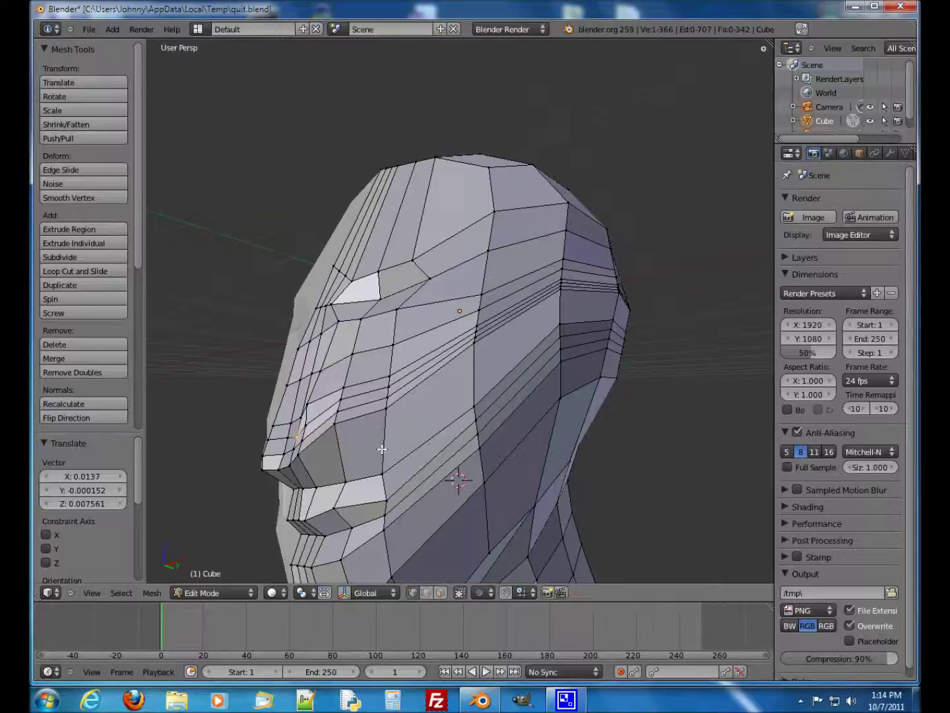
{"action": "key", "text": "g"}
{"action": "key", "text": "x"}
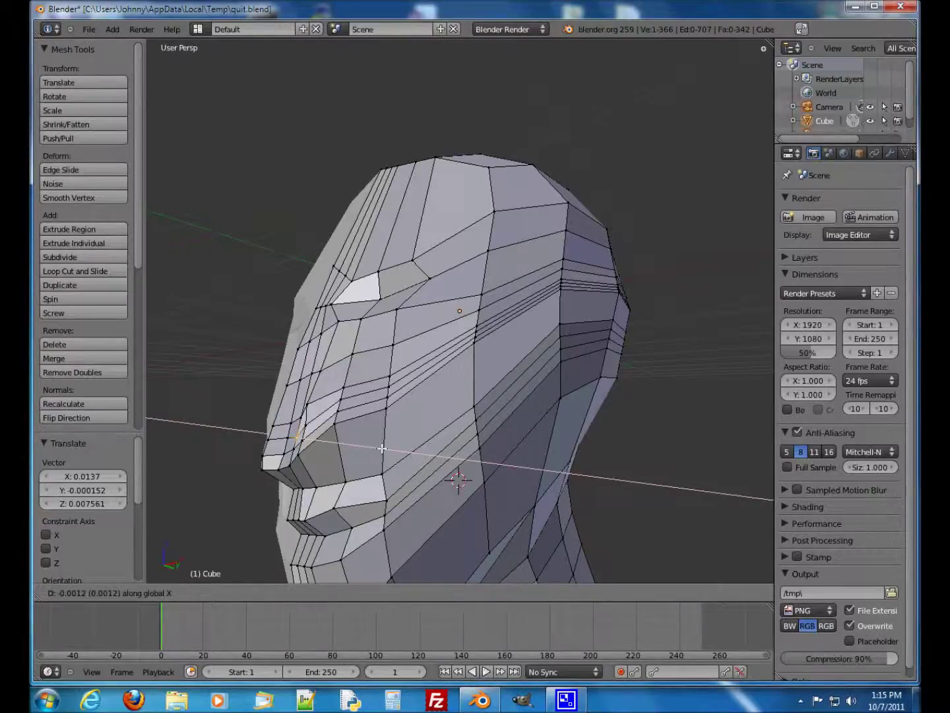
{"action": "left_click", "coordinate": [371, 448]}
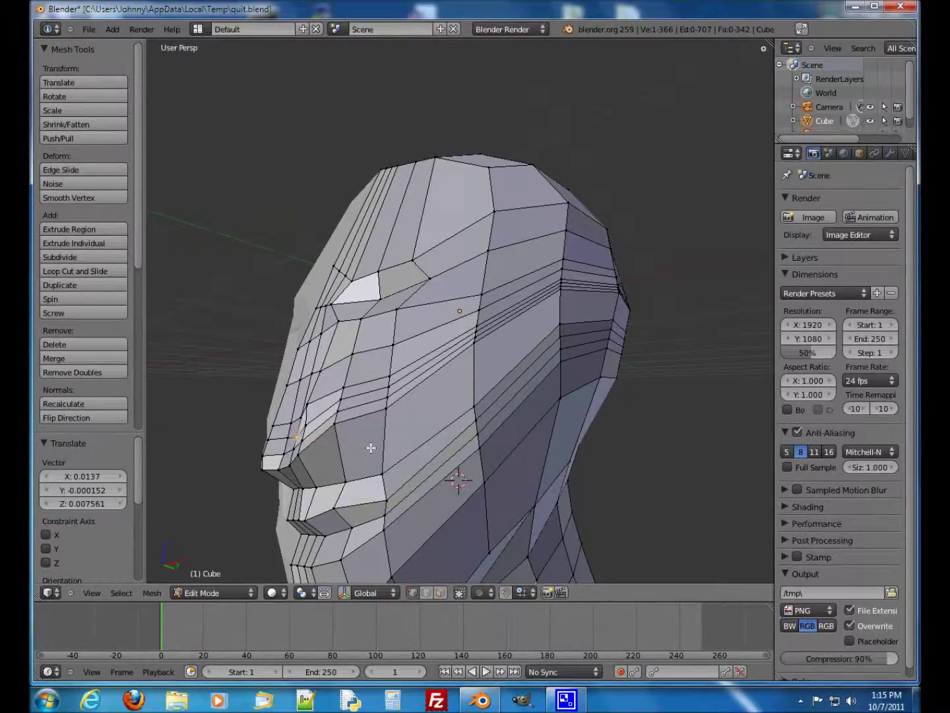
{"action": "key", "text": "g"}
{"action": "key", "text": "z"}
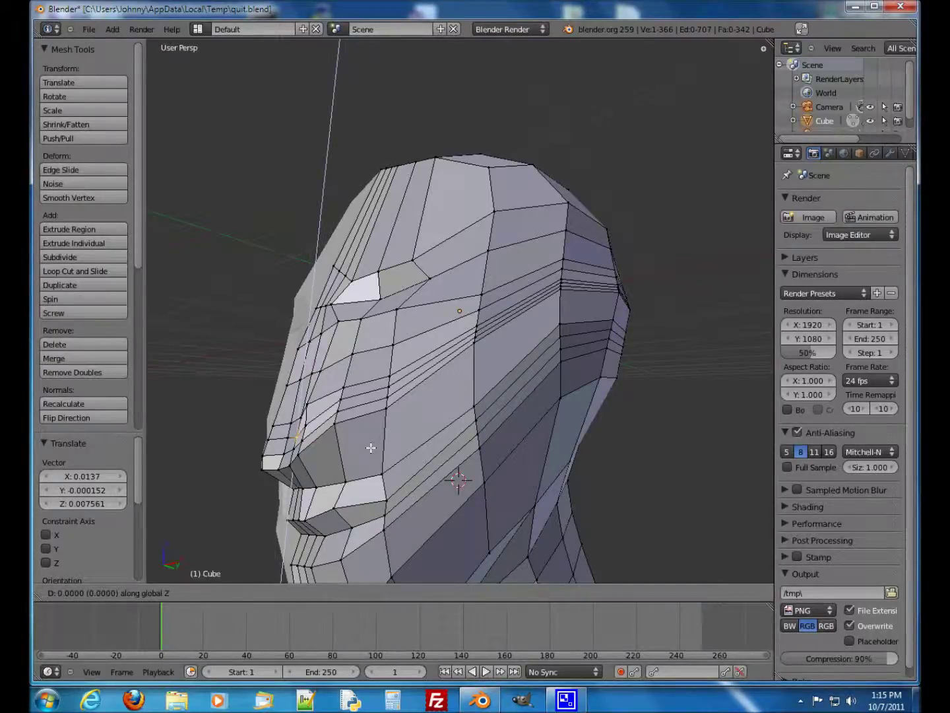
{"action": "key", "text": "x"}
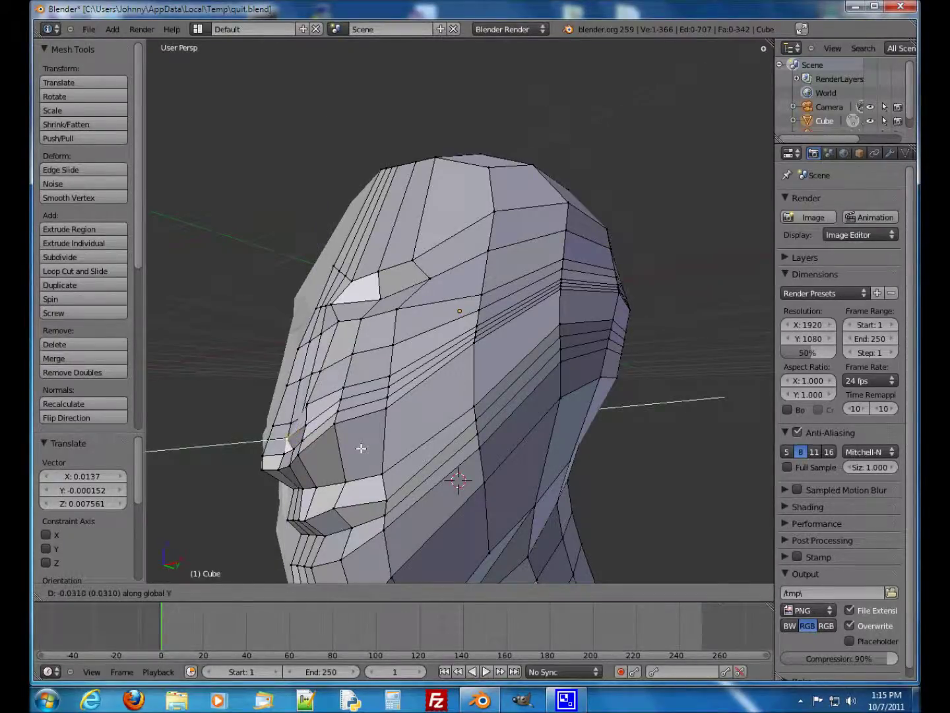
{"action": "left_click", "coordinate": [361, 448]}
Step: Push the vertices around the nose tip forward by about 0.032 and 0.036 along Y, lowering the last one by about 0.007
{"action": "middle_click_drag", "start_coordinate": [363, 448], "coordinate": [408, 455]}
{"action": "key", "text": "g"}
{"action": "key", "text": "y"}
{"action": "left_click", "coordinate": [398, 452]}
{"action": "mouse_move", "coordinate": [398, 453]}
{"action": "middle_mouse_down"}
{"action": "mouse_move", "coordinate": [442, 448]}
{"action": "mouse_move", "coordinate": [395, 439]}
{"action": "middle_mouse_up"}
{"action": "right_click", "coordinate": [290, 406]}
{"action": "key", "text": "g"}
{"action": "key", "text": "y"}
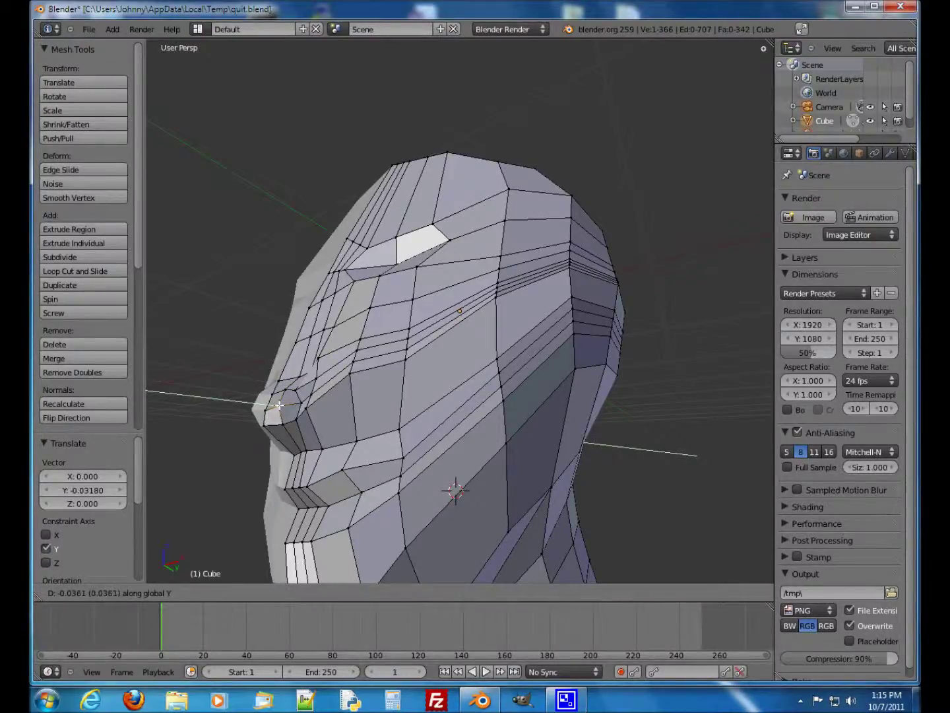
{"action": "left_click", "coordinate": [280, 405]}
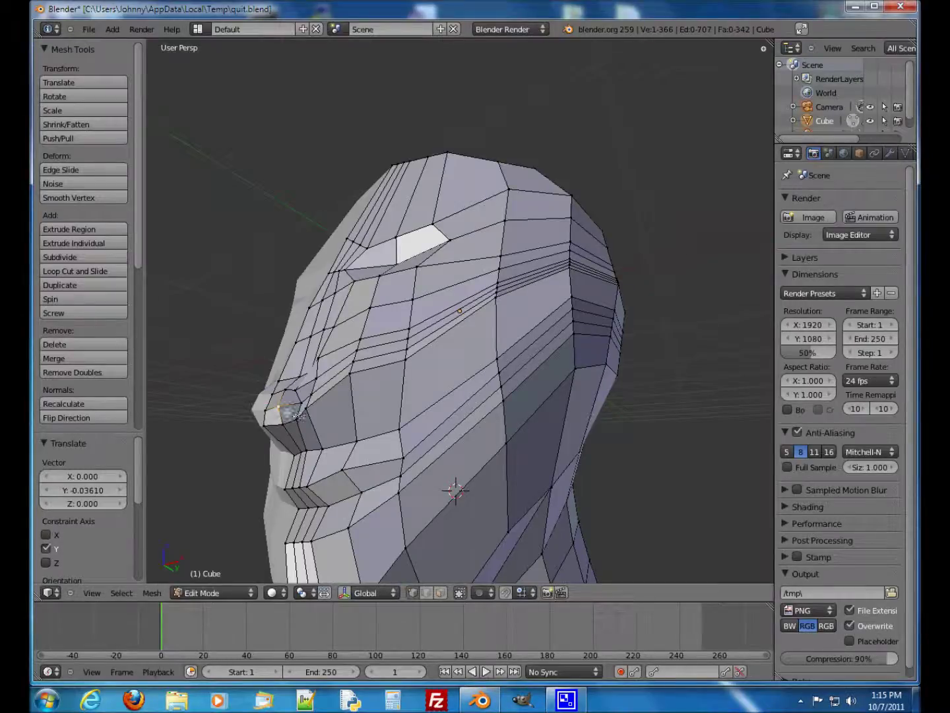
{"action": "key", "text": "g"}
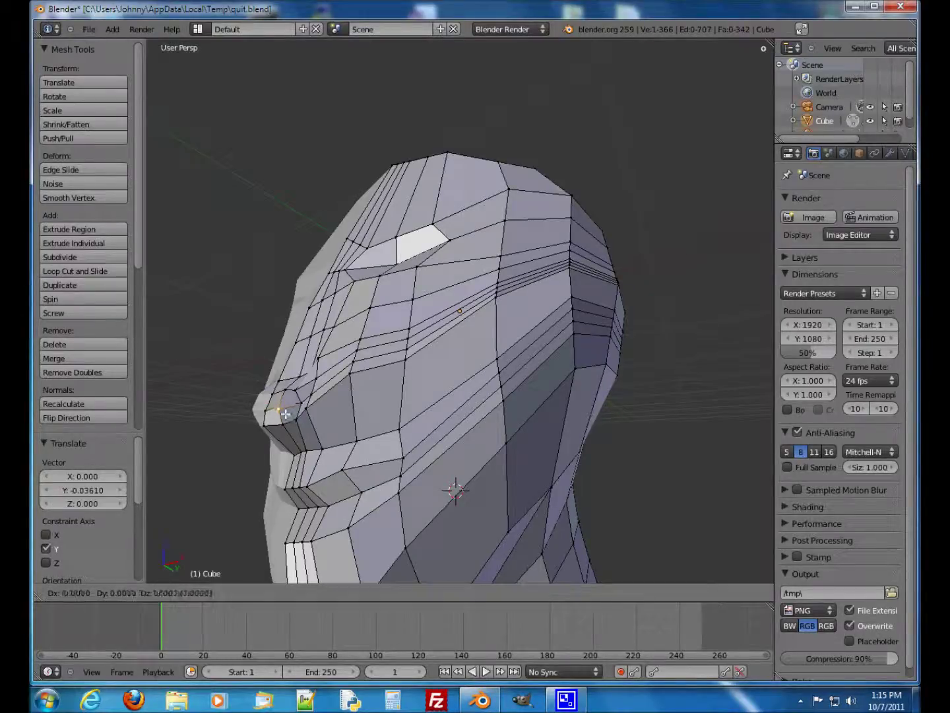
{"action": "left_click", "coordinate": [286, 414]}
Step: Move the nostril's side vertex outward and up by about 0.02, and the crease vertex above it about 0.015 outward and 0.01 down
{"action": "middle_click_drag", "start_coordinate": [286, 413], "coordinate": [303, 429]}
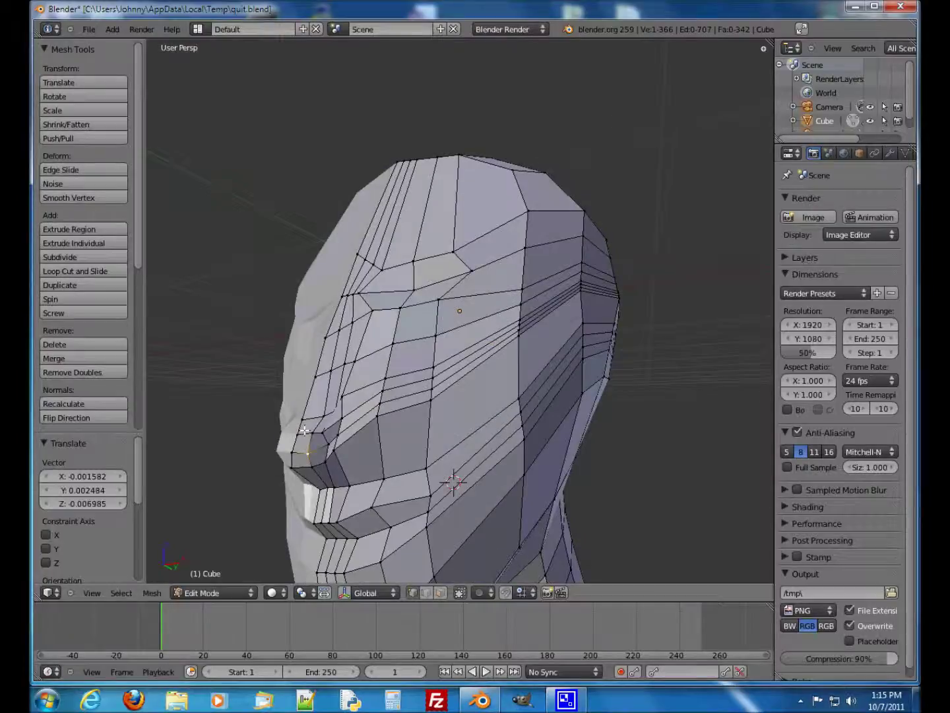
{"action": "mouse_move", "coordinate": [412, 437]}
{"action": "middle_mouse_down"}
{"action": "mouse_move", "coordinate": [423, 439]}
{"action": "mouse_move", "coordinate": [414, 438]}
{"action": "middle_mouse_up"}
{"action": "right_click", "coordinate": [420, 450]}
{"action": "key", "text": "g"}
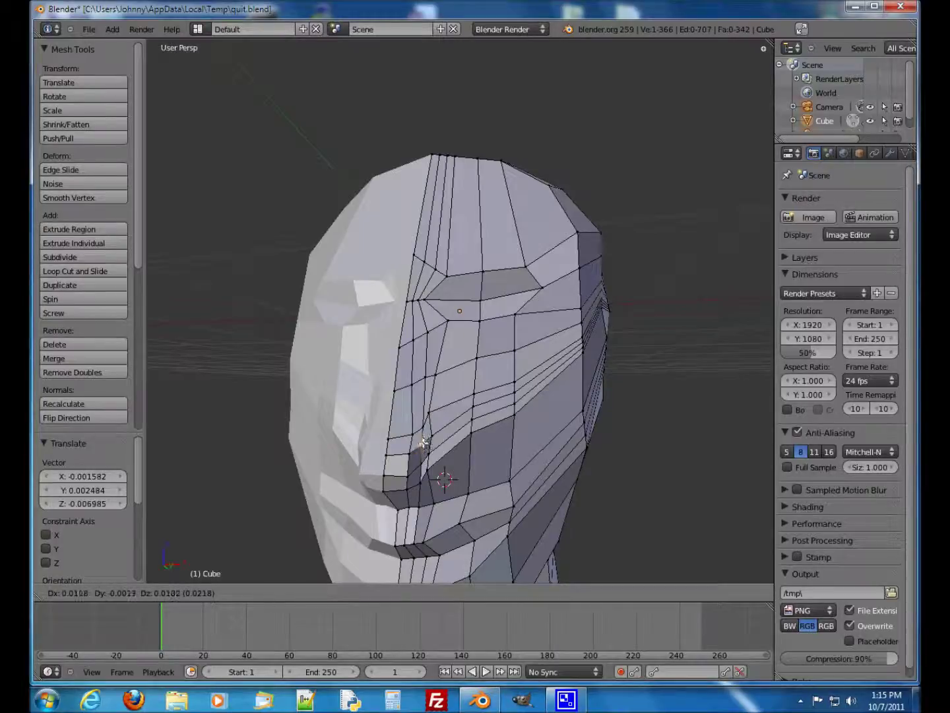
{"action": "left_click", "coordinate": [423, 442]}
{"action": "right_click", "coordinate": [431, 411]}
{"action": "key", "text": "g"}
{"action": "left_click", "coordinate": [436, 415]}
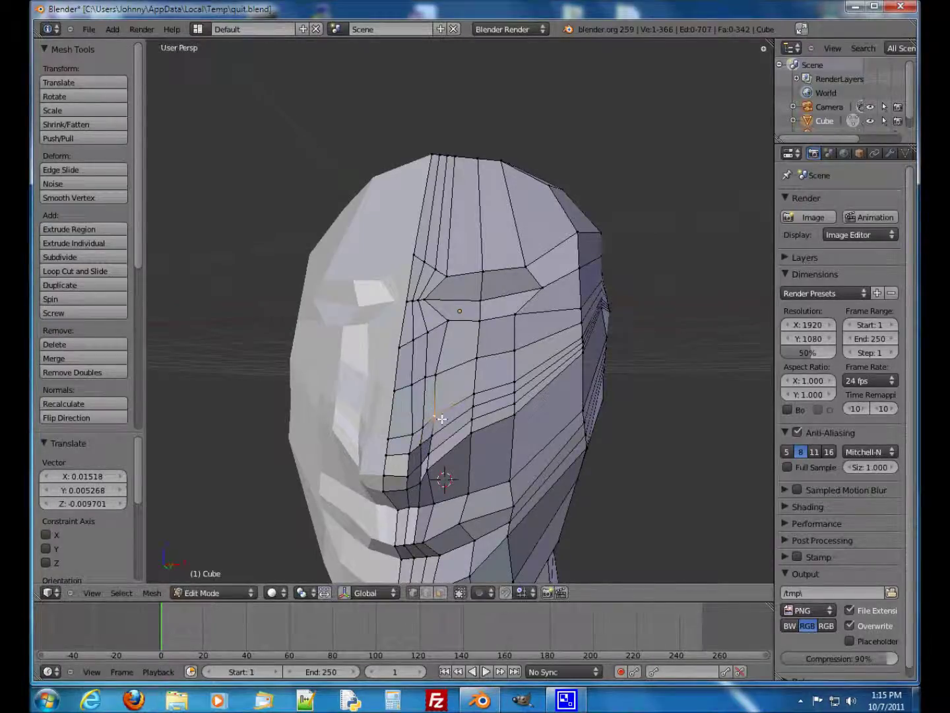
Step: Push the centre-line ridge vertex just above the nose tip forward by about 0.027 along the Y axis
{"action": "middle_click_drag", "start_coordinate": [436, 414], "coordinate": [410, 443]}
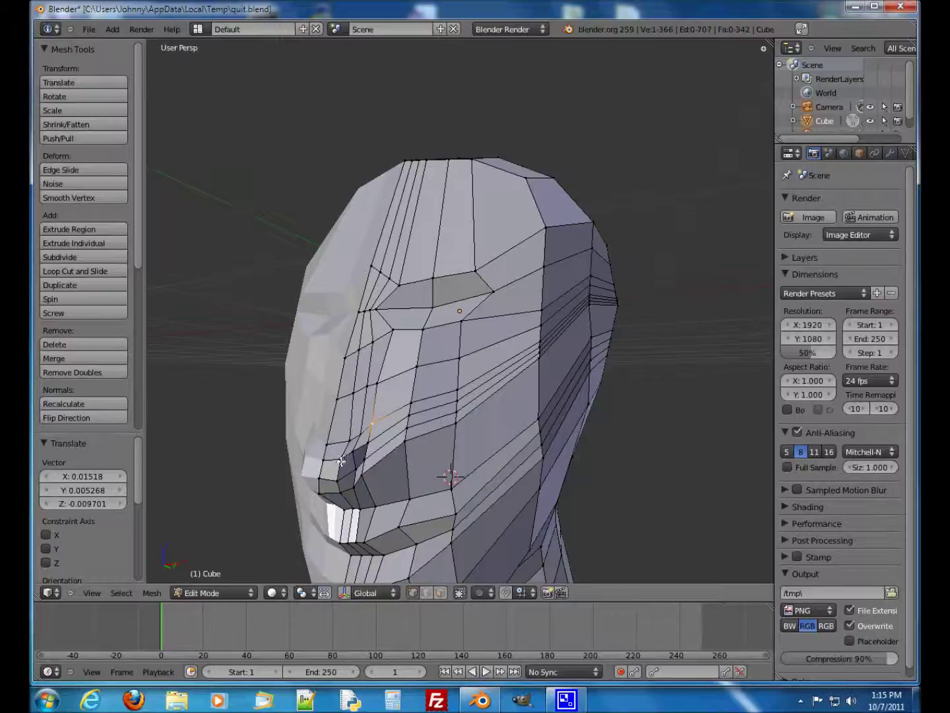
{"action": "middle_click_drag", "start_coordinate": [340, 458], "coordinate": [308, 436]}
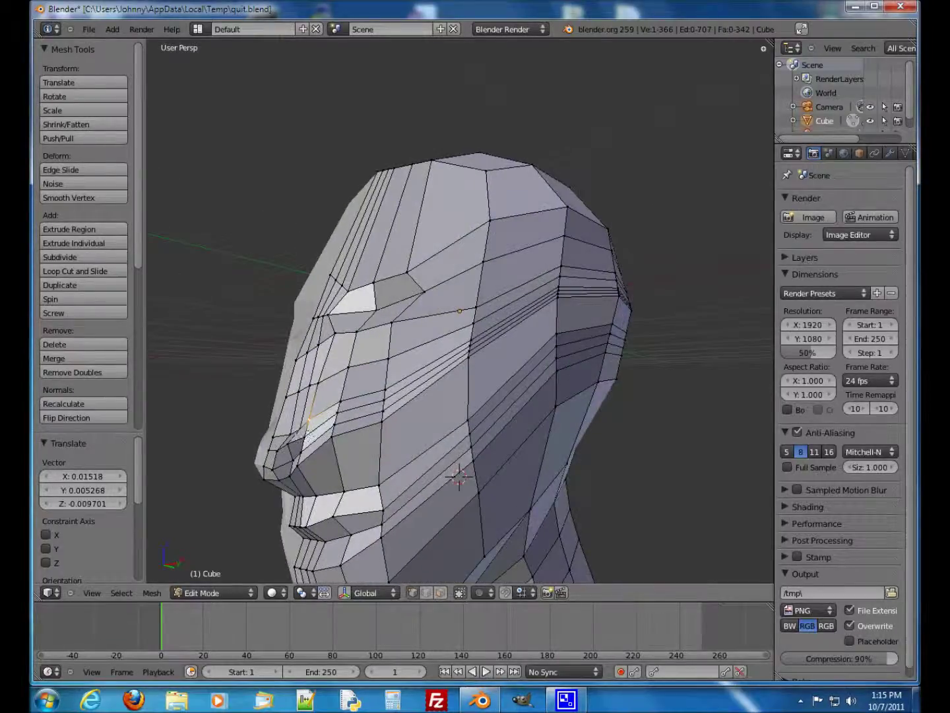
{"action": "key", "text": "g"}
{"action": "key", "text": "y"}
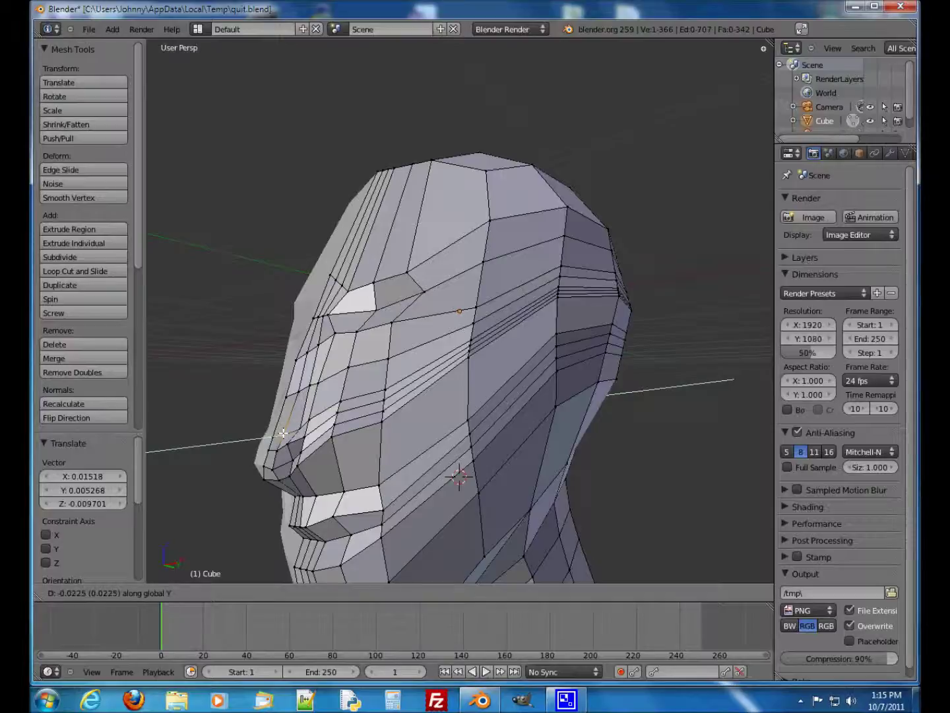
{"action": "left_click", "coordinate": [284, 434]}
Step: Select the three lowest centre-line vertices of the nose tip together and push them forward by about 0.032 along Y
{"action": "middle_click_drag", "start_coordinate": [284, 434], "coordinate": [294, 432]}
{"action": "right_click", "coordinate": [276, 433]}
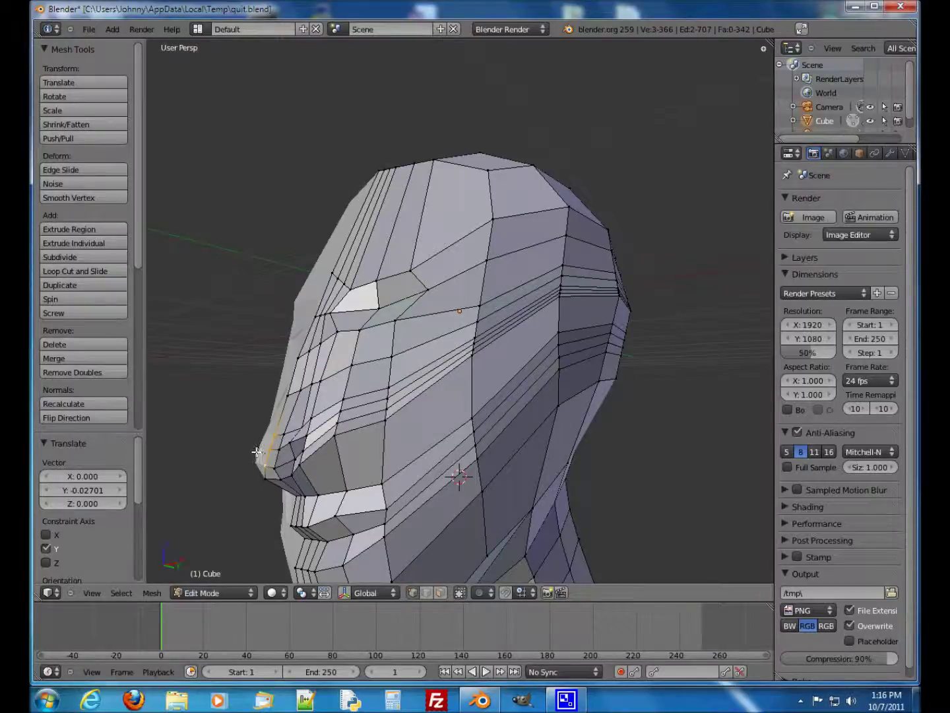
{"action": "key", "text": "g"}
{"action": "key", "text": "y"}
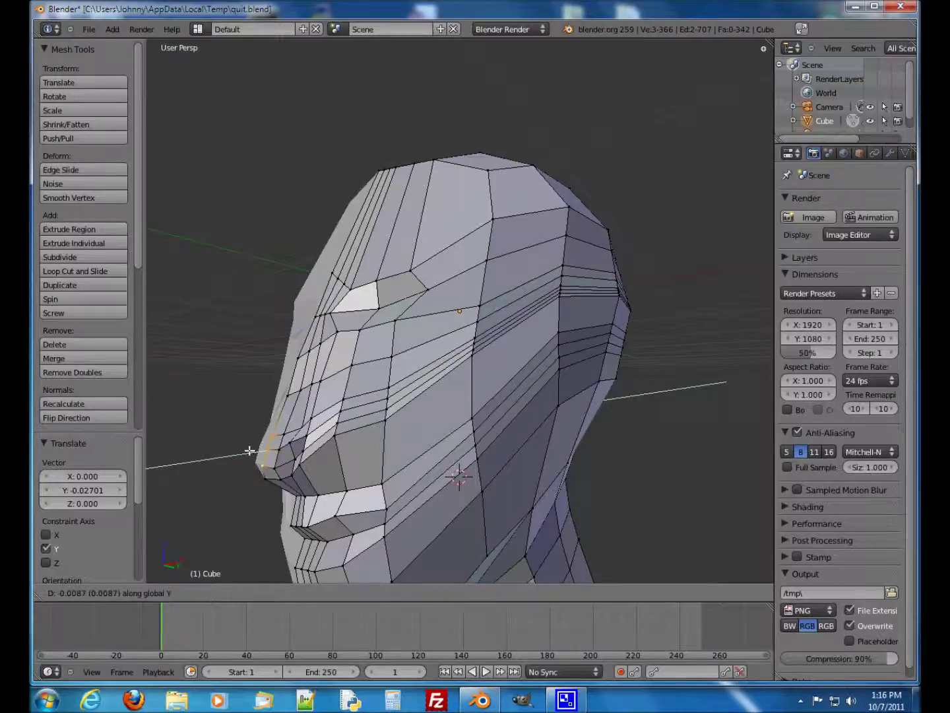
{"action": "left_click", "coordinate": [243, 449]}
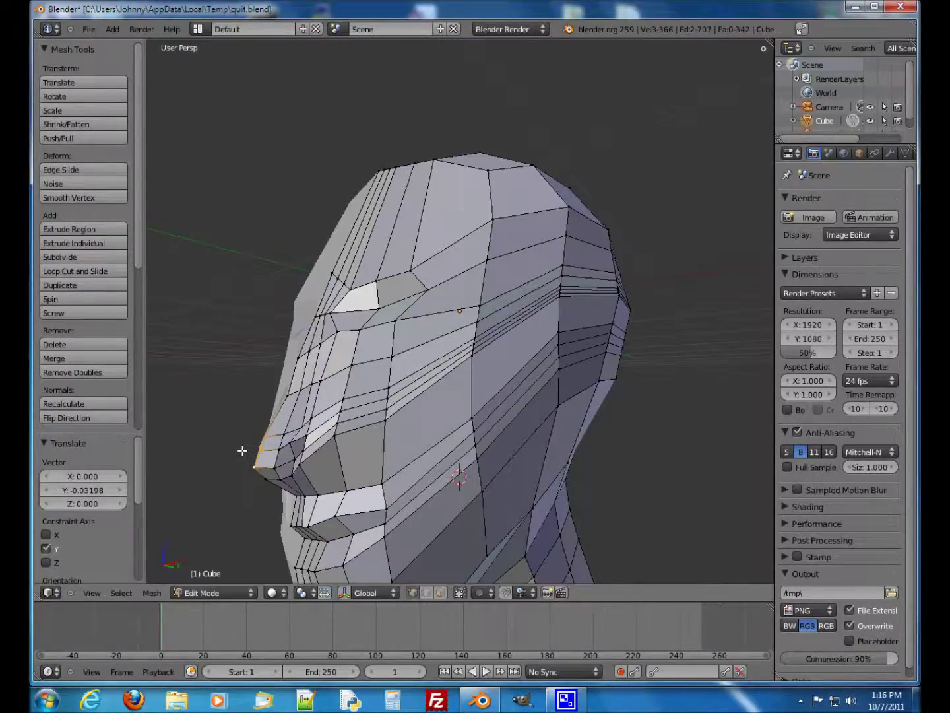
Step: Push the centre-line vertex midway up the nose ridge forward by about 0.019 along Y
{"action": "middle_click_drag", "start_coordinate": [323, 470], "coordinate": [272, 450]}
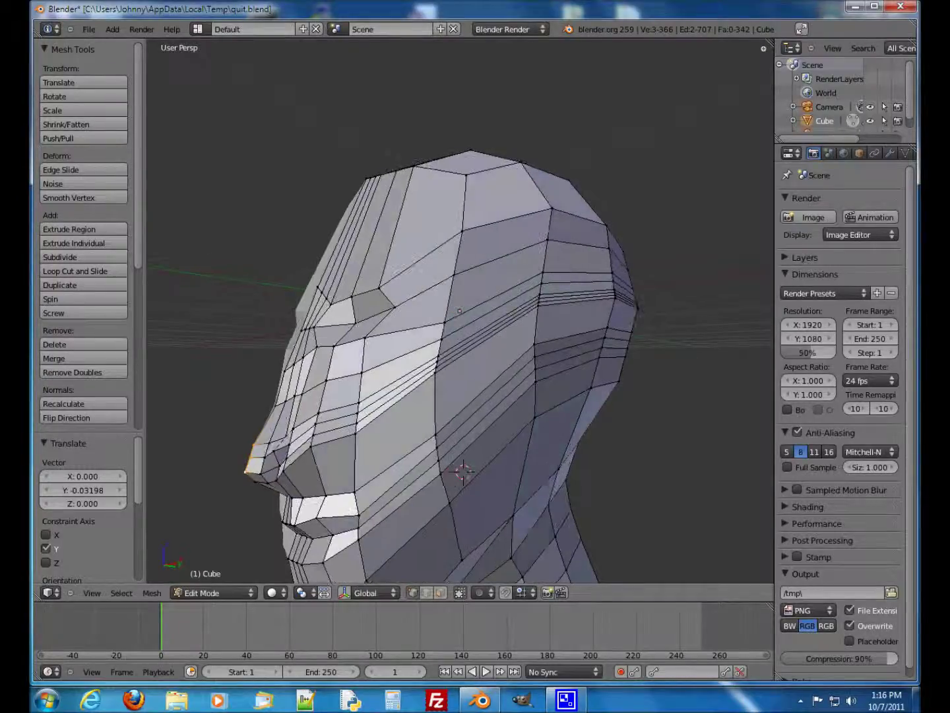
{"action": "right_click", "coordinate": [275, 405]}
{"action": "key", "text": "g"}
{"action": "key", "text": "y"}
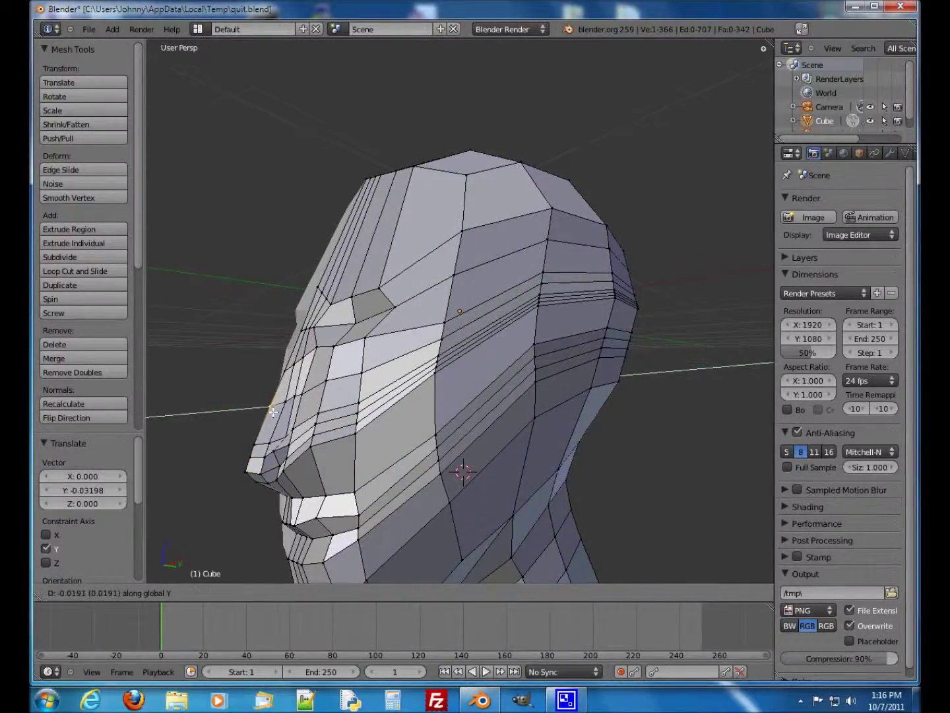
{"action": "left_click", "coordinate": [273, 412]}
Step: Select the mid-ridge vertex together with the three nose tip vertices and push all four forward by about 0.043 along Y
{"action": "middle_click_drag", "start_coordinate": [289, 414], "coordinate": [312, 449]}
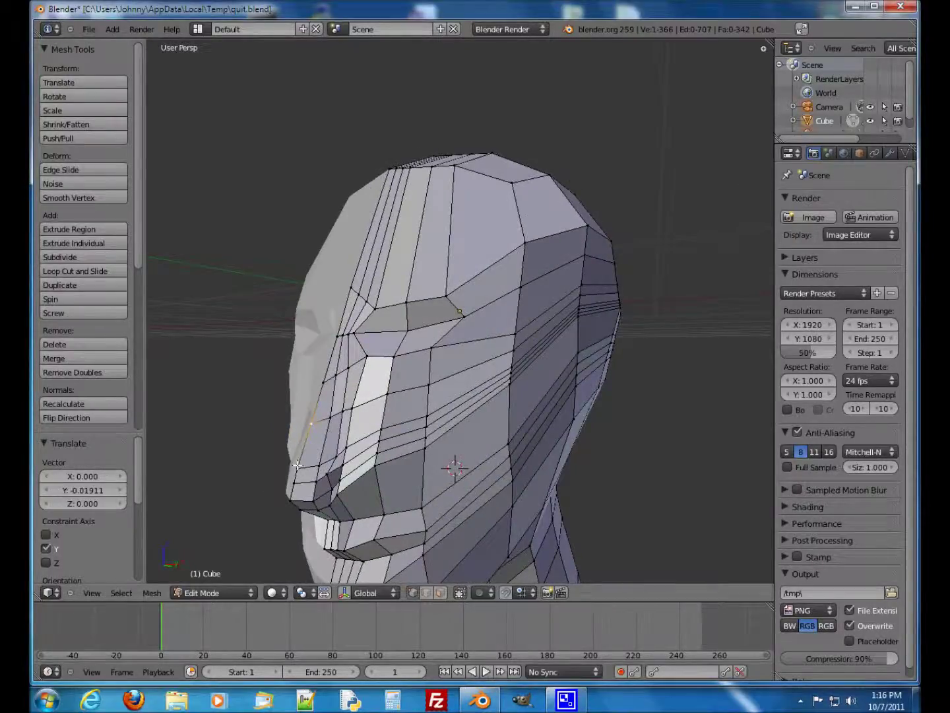
{"action": "right_click", "coordinate": [298, 466]}
{"action": "right_click", "coordinate": [313, 422], "text": "shift"}
{"action": "key", "text": "g"}
{"action": "key", "text": "y"}
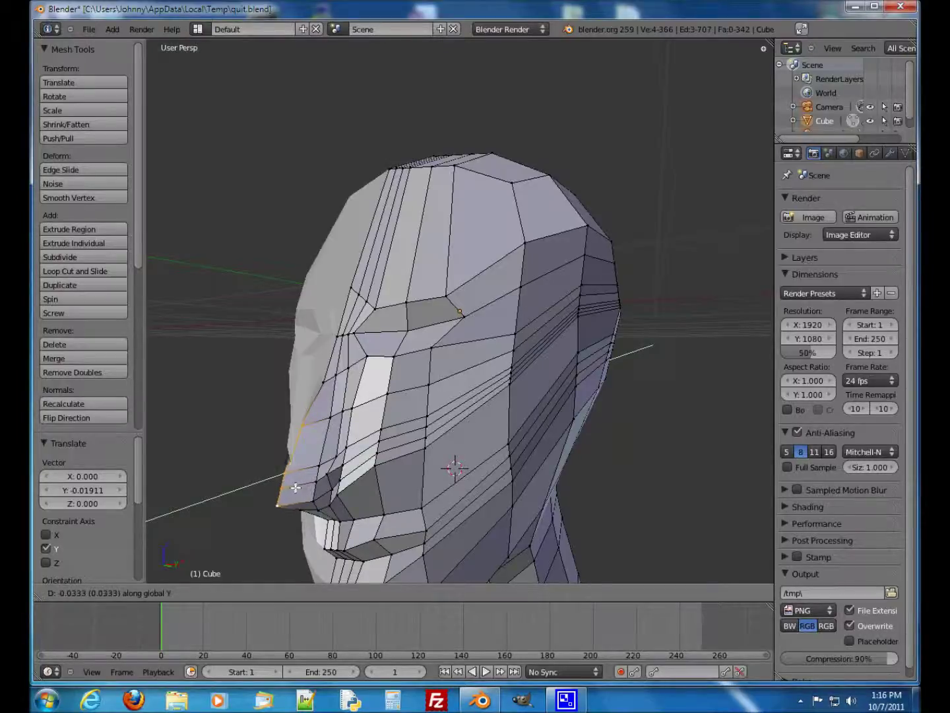
{"action": "left_click", "coordinate": [295, 489]}
Step: Raise the upper nose bridge's centre-line vertex by about 0.028 and push it forward by about 0.035 along Y
{"action": "middle_click_drag", "start_coordinate": [296, 489], "coordinate": [323, 495]}
{"action": "right_click", "coordinate": [343, 404]}
{"action": "key", "text": "g"}
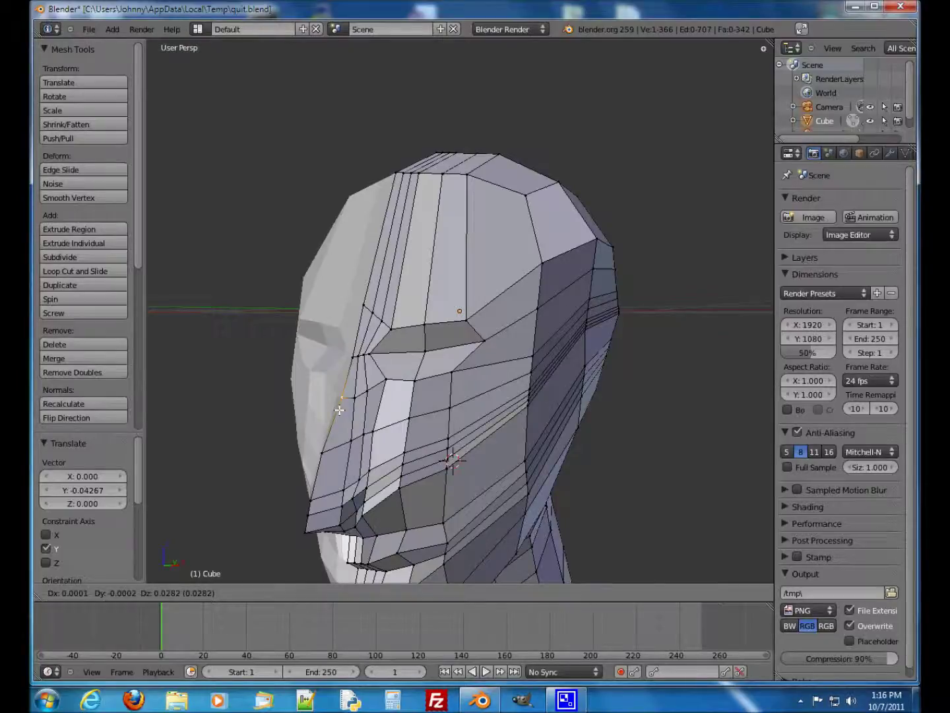
{"action": "left_click", "coordinate": [339, 410]}
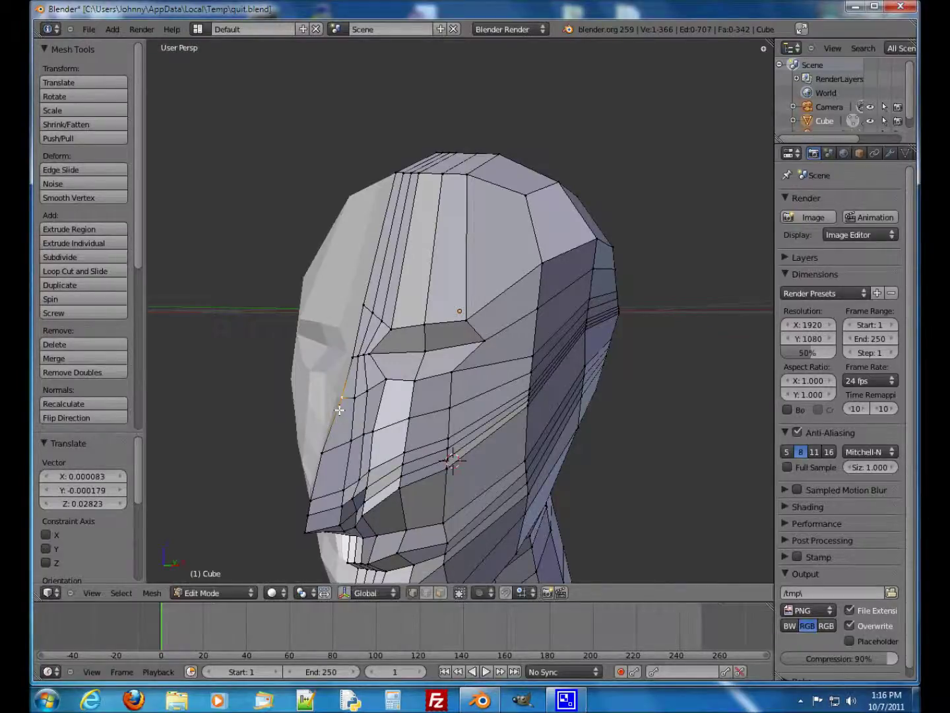
{"action": "key", "text": "g"}
{"action": "key", "text": "y"}
{"action": "left_click", "coordinate": [341, 432]}
Step: Push the mid-ridge vertex below the bridge forward by about 0.016 along Y
{"action": "middle_click_drag", "start_coordinate": [341, 432], "coordinate": [277, 440]}
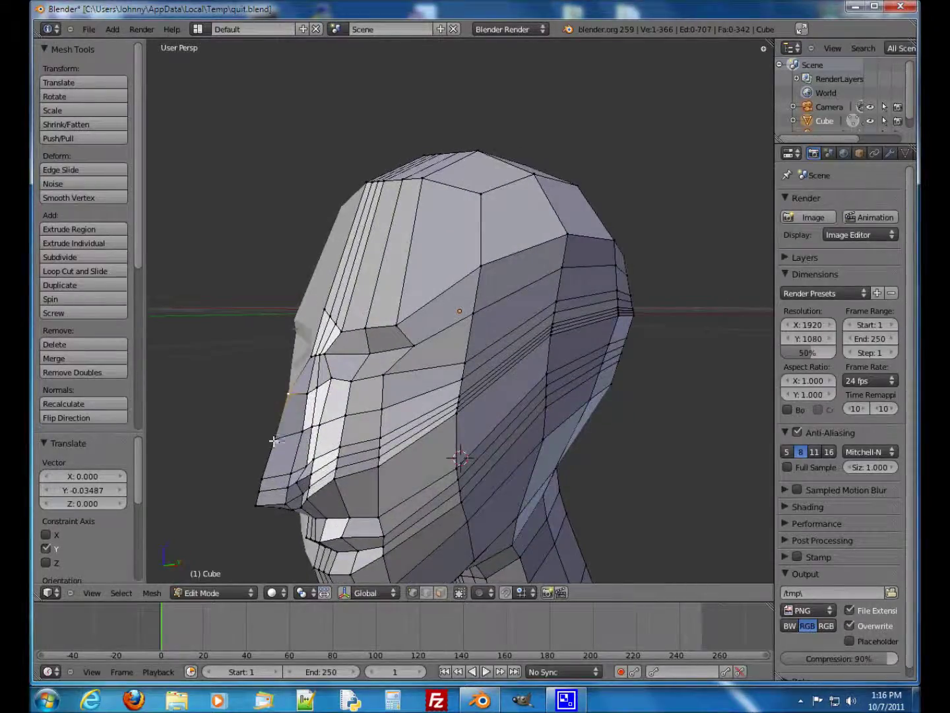
{"action": "key", "text": "g"}
{"action": "key", "text": "y"}
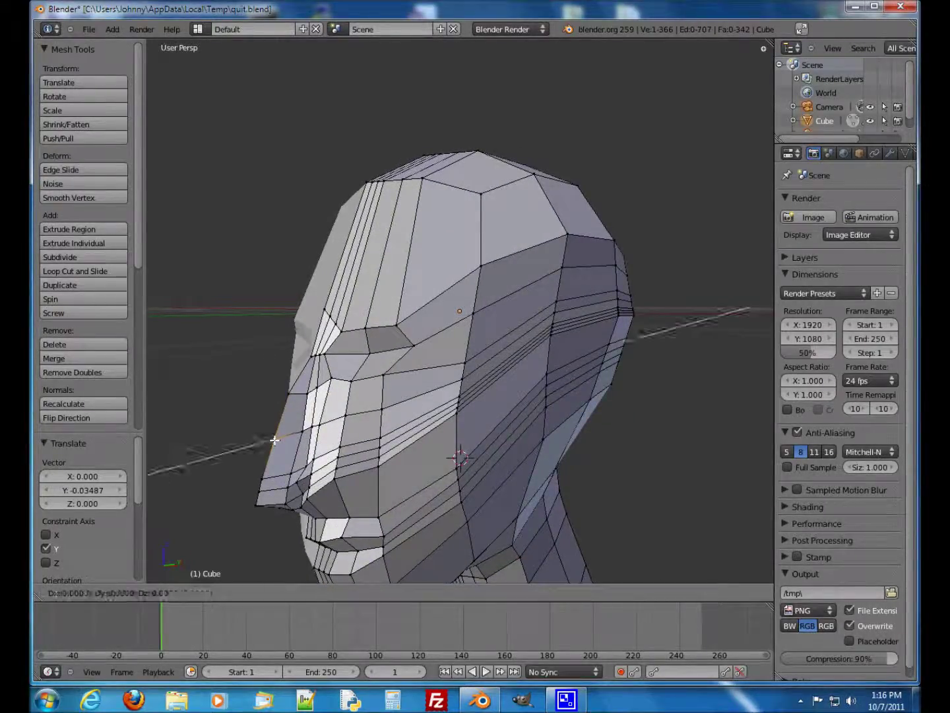
{"action": "left_click", "coordinate": [270, 439]}
Step: Move the side vertex at the lower edge of the nose tip about 0.008 outward and 0.005 up
{"action": "middle_click_drag", "start_coordinate": [340, 447], "coordinate": [457, 415]}
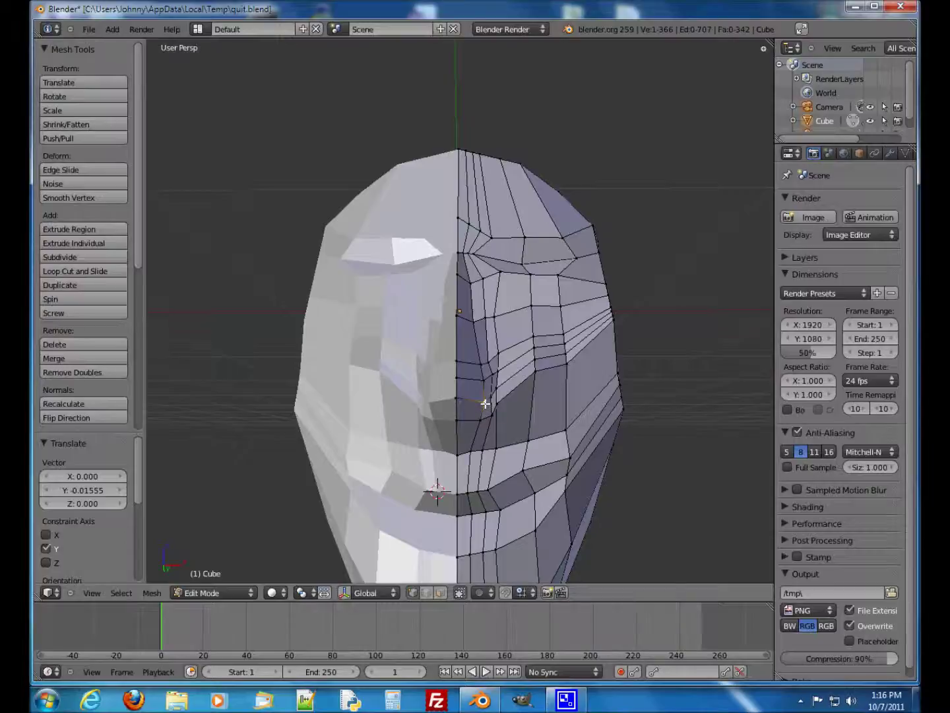
{"action": "key", "text": "g"}
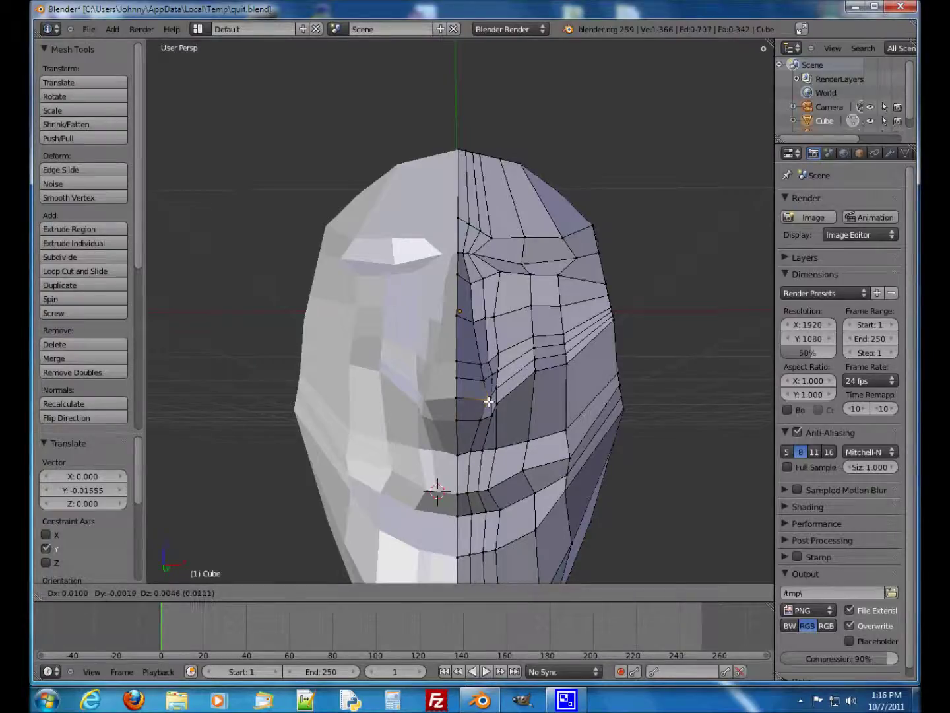
{"action": "left_click", "coordinate": [488, 401]}
Step: Reshape the nostril's upper side, moving one vertex about 0.01 outward and 0.008 down, then adjusting by about 0.003 outward and 0.011 down
{"action": "middle_click_drag", "start_coordinate": [488, 404], "coordinate": [443, 430]}
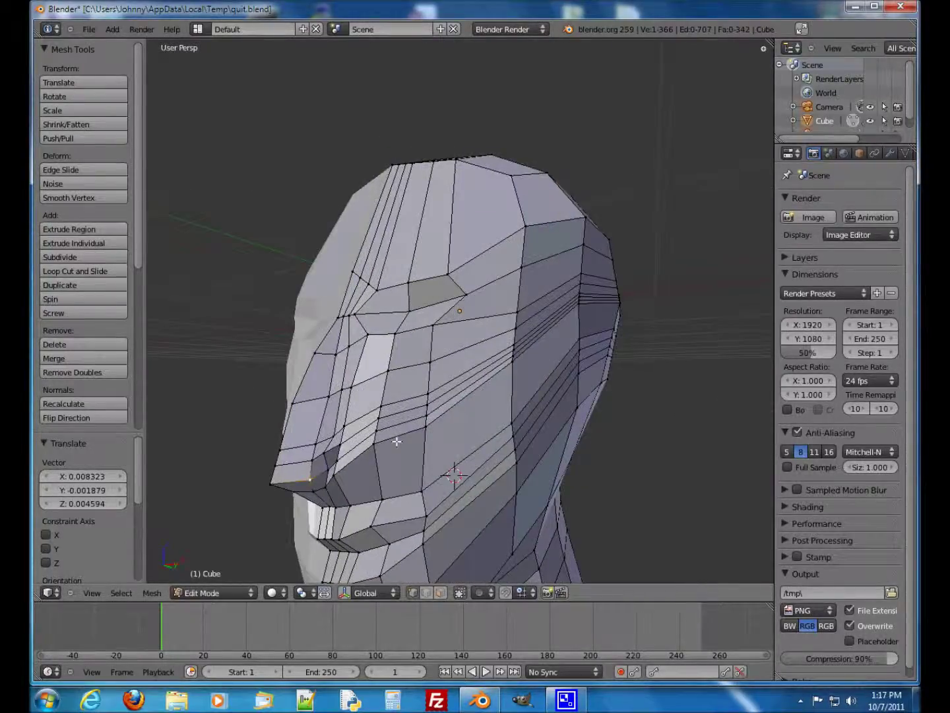
{"action": "right_click", "coordinate": [324, 452]}
{"action": "key", "text": "g"}
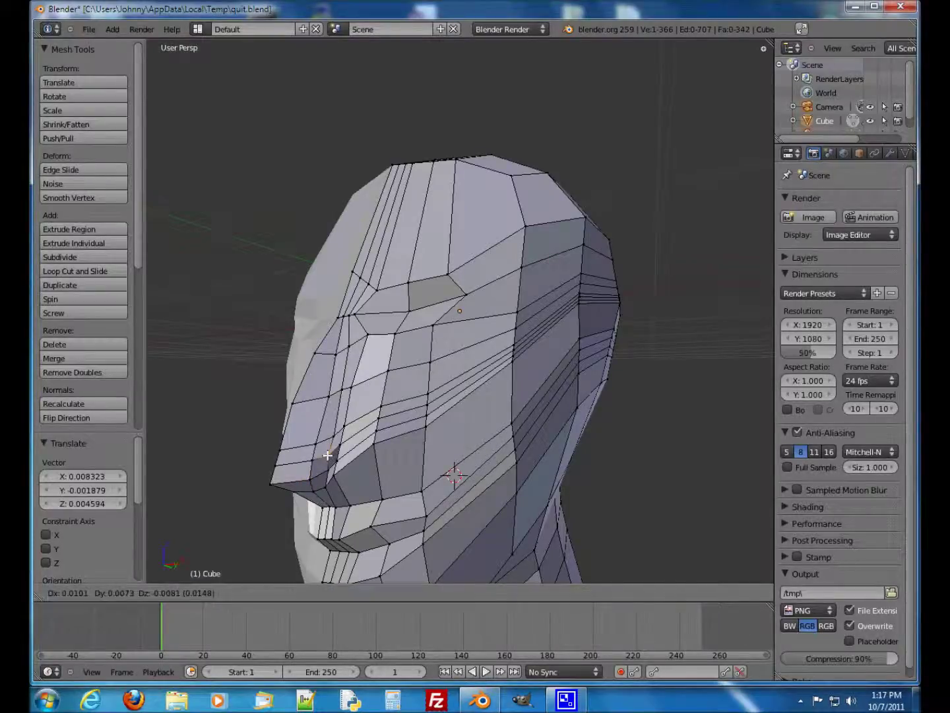
{"action": "left_click", "coordinate": [362, 461]}
{"action": "middle_click_drag", "start_coordinate": [357, 474], "coordinate": [415, 481]}
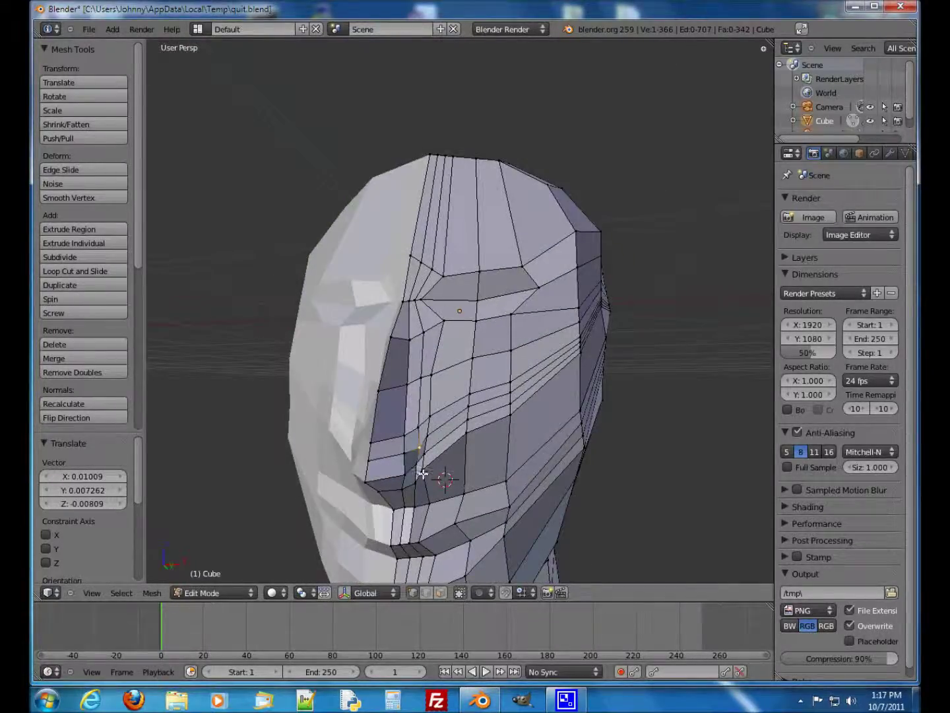
{"action": "key", "text": "g"}
{"action": "left_click", "coordinate": [432, 477]}
Step: Move the vertex on the nose's underside about 0.033 outward, 0.016 back and 0.005 down
{"action": "middle_click_drag", "start_coordinate": [432, 476], "coordinate": [427, 449]}
{"action": "right_click", "coordinate": [315, 394]}
{"action": "key", "text": "g"}
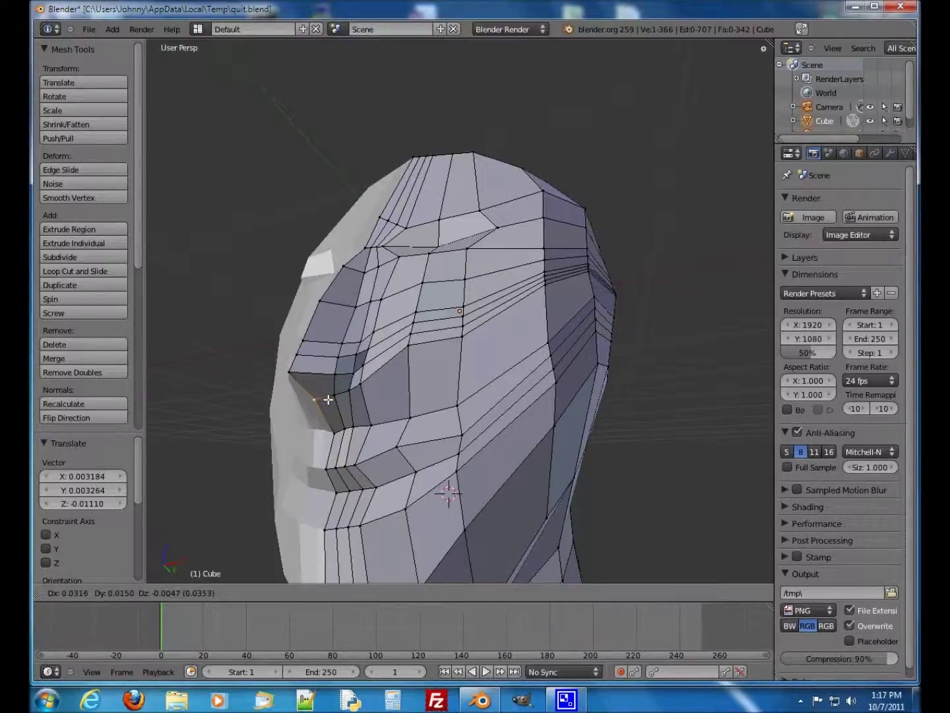
{"action": "left_click", "coordinate": [332, 414]}
Step: Raise the four vertices where the nose meets the upper lip one by one, the last three by about 0.011 to 0.012
{"action": "right_click", "coordinate": [334, 429]}
{"action": "key", "text": "g"}
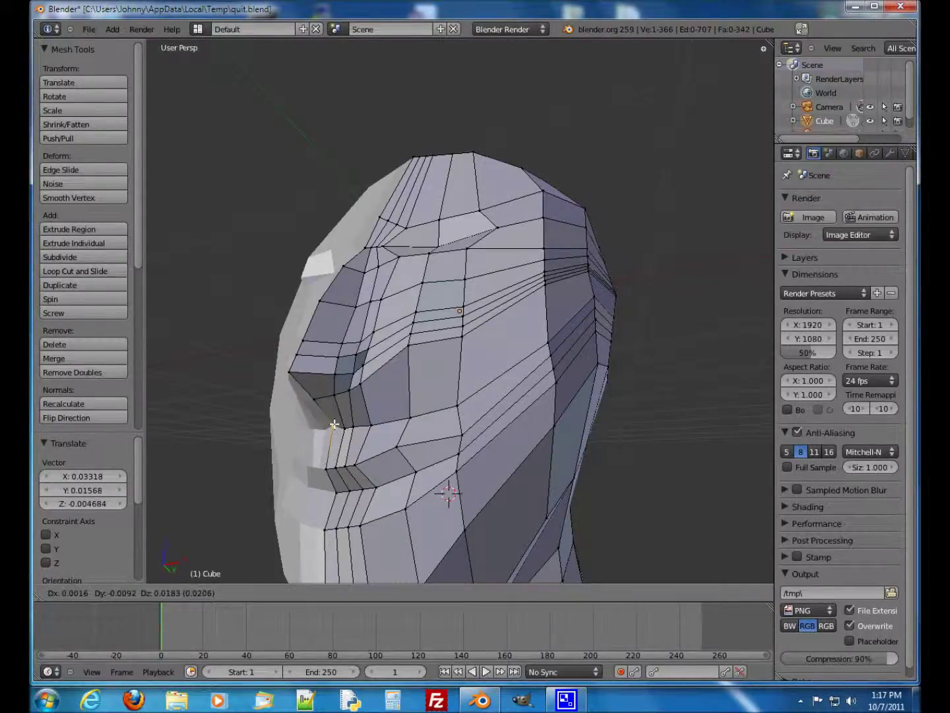
{"action": "left_click", "coordinate": [341, 427]}
{"action": "key", "text": "g"}
{"action": "left_click", "coordinate": [350, 425]}
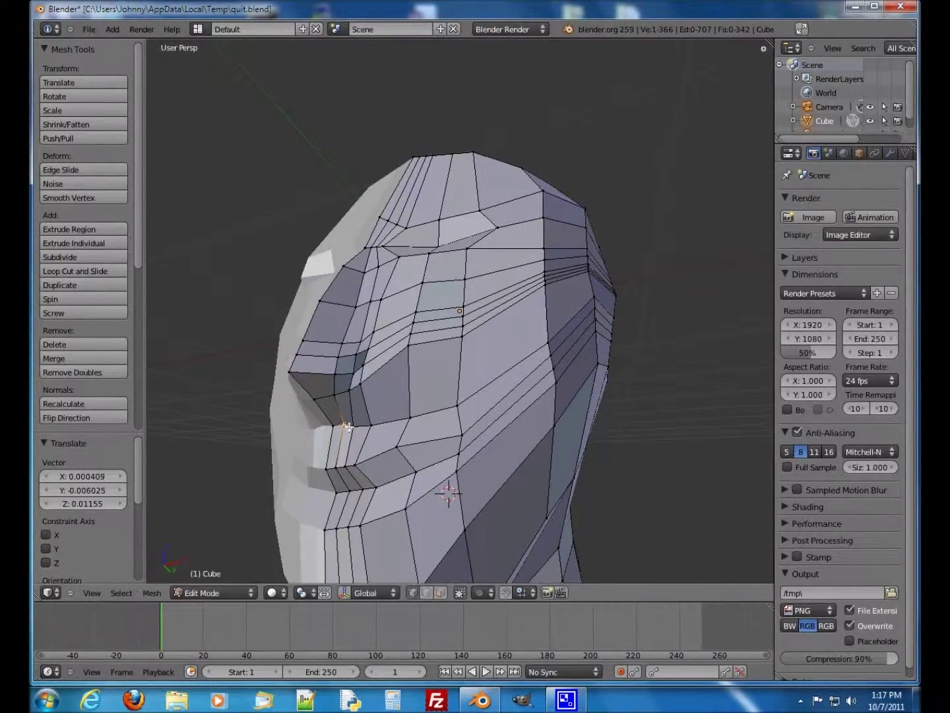
{"action": "key", "text": "g"}
{"action": "left_click", "coordinate": [353, 425]}
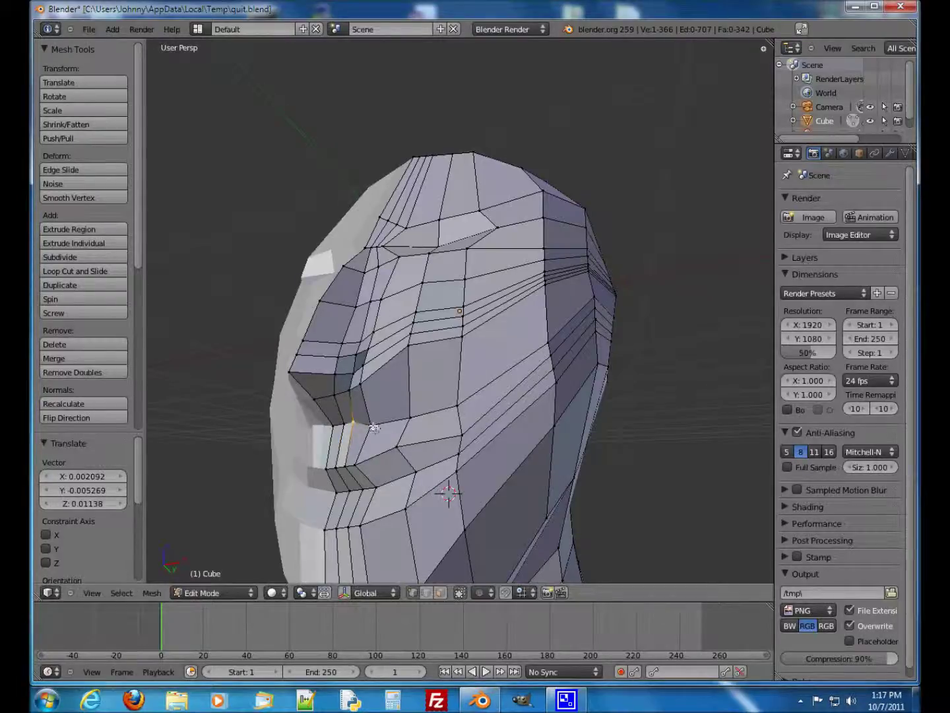
{"action": "key", "text": "g"}
{"action": "left_click", "coordinate": [371, 420]}
Step: Lower the crease vertex beside the nose by about 0.015 and move the nostril's lower side vertex about 0.011 outward and 0.007 up
{"action": "middle_click_drag", "start_coordinate": [372, 422], "coordinate": [398, 456]}
{"action": "right_click", "coordinate": [373, 466]}
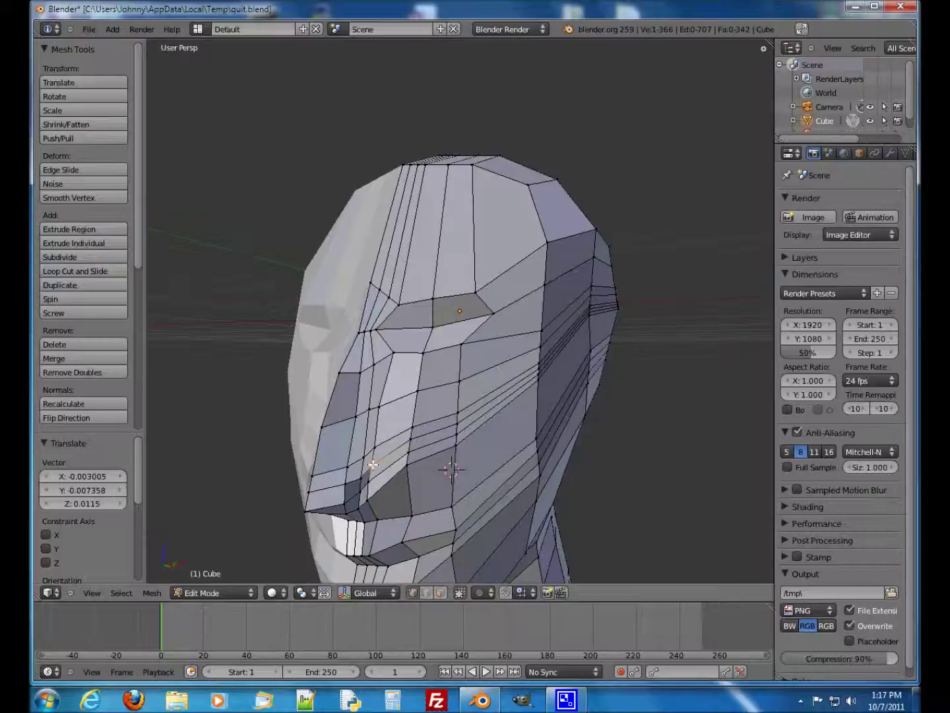
{"action": "key", "text": "g"}
{"action": "left_click", "coordinate": [373, 468]}
{"action": "middle_click_drag", "start_coordinate": [423, 479], "coordinate": [436, 441]}
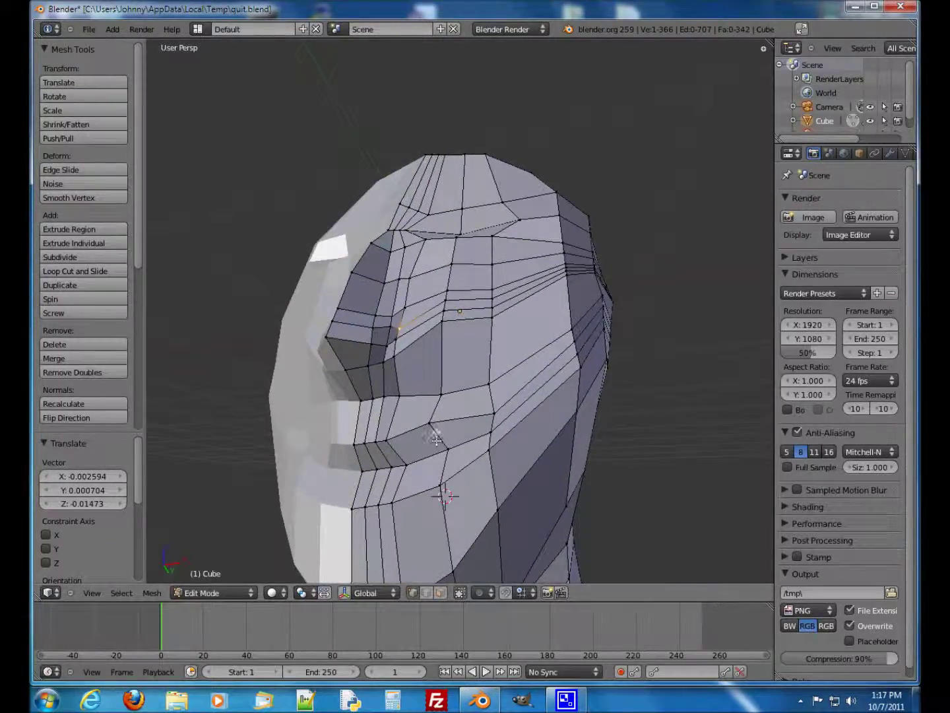
{"action": "key", "text": "g"}
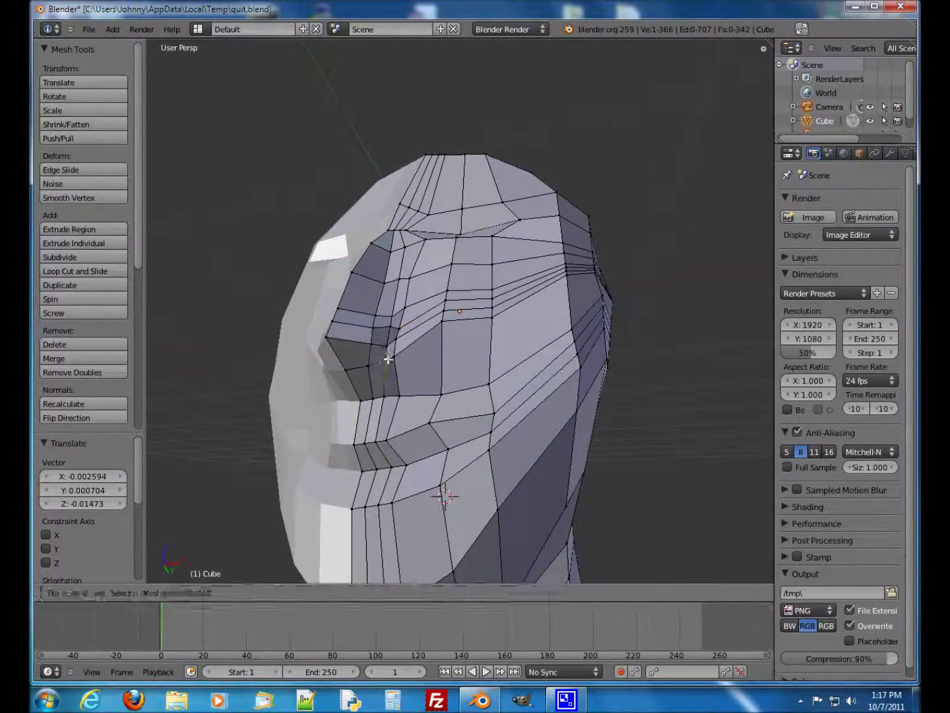
{"action": "left_click", "coordinate": [388, 359]}
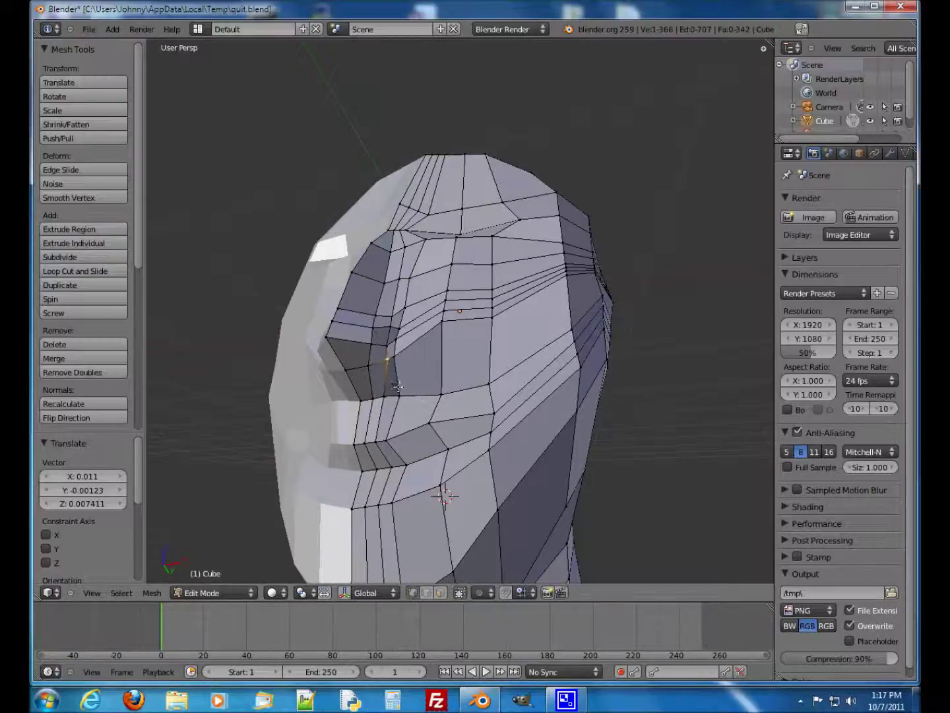
Step: Save the head model to the current file, quit.blend
{"action": "middle_click_drag", "start_coordinate": [437, 400], "coordinate": [449, 472]}
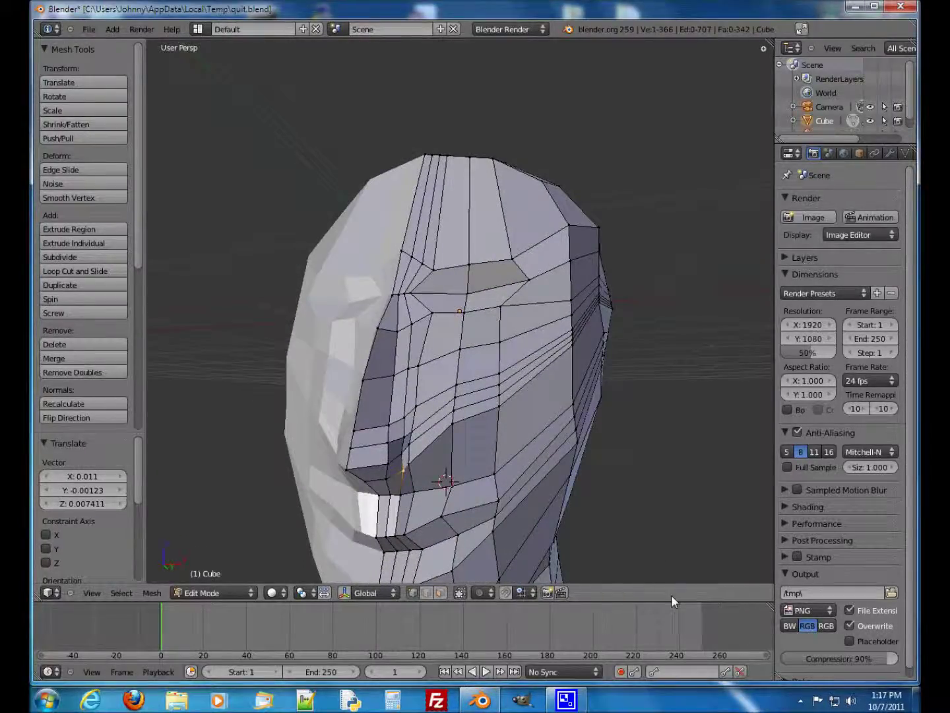
{"action": "left_click", "coordinate": [88, 29]}
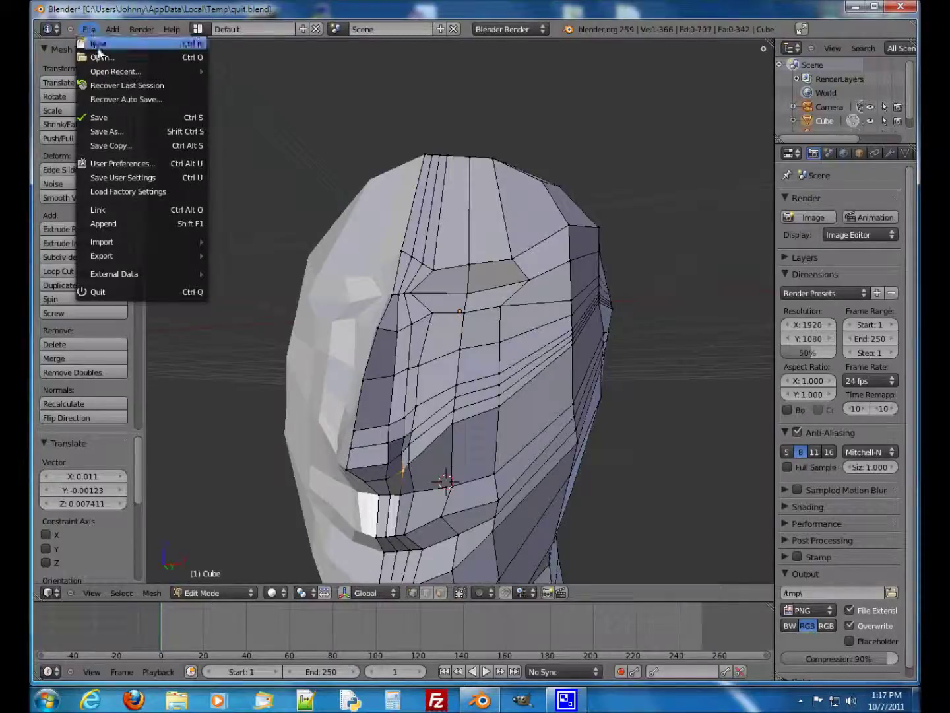
{"action": "left_click", "coordinate": [103, 118]}
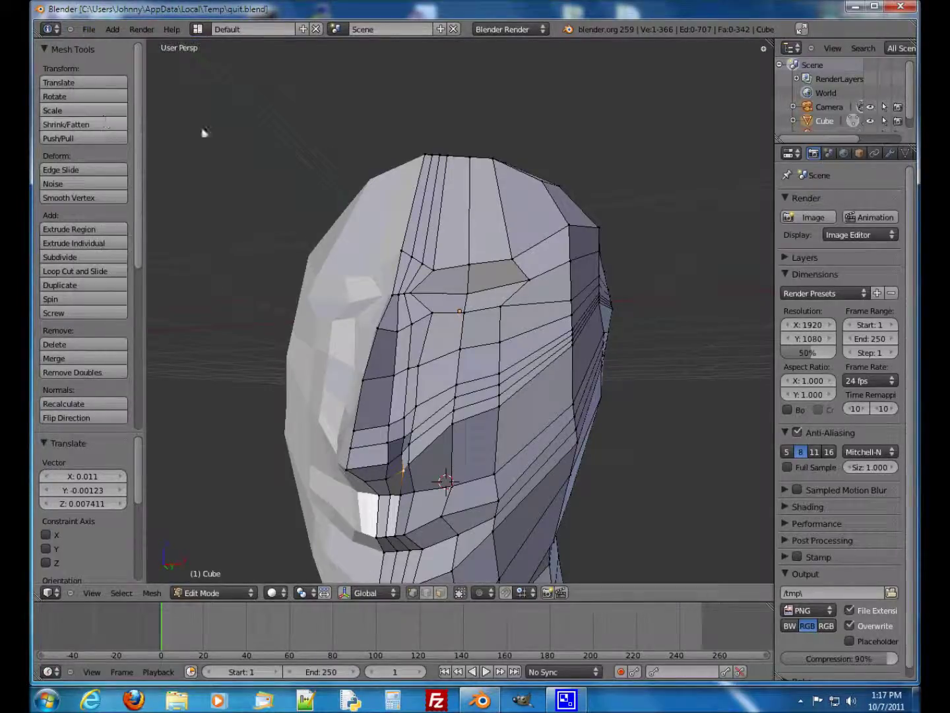
Step: Close Blender and show the hidden notification-area icons on the desktop
{"action": "left_click", "coordinate": [901, 7]}
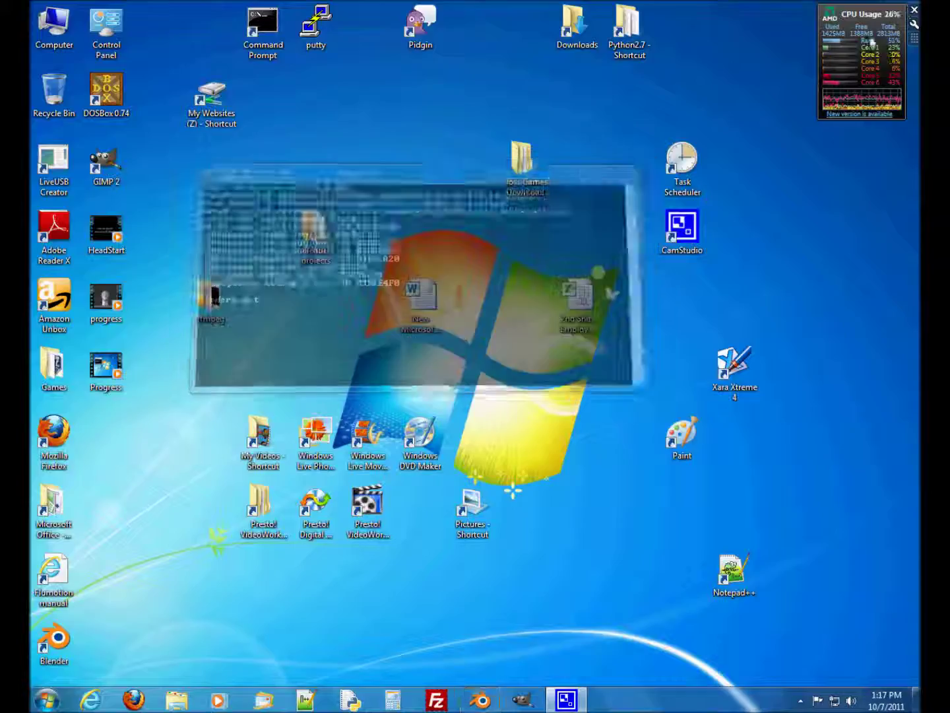
{"action": "left_click", "coordinate": [801, 700]}
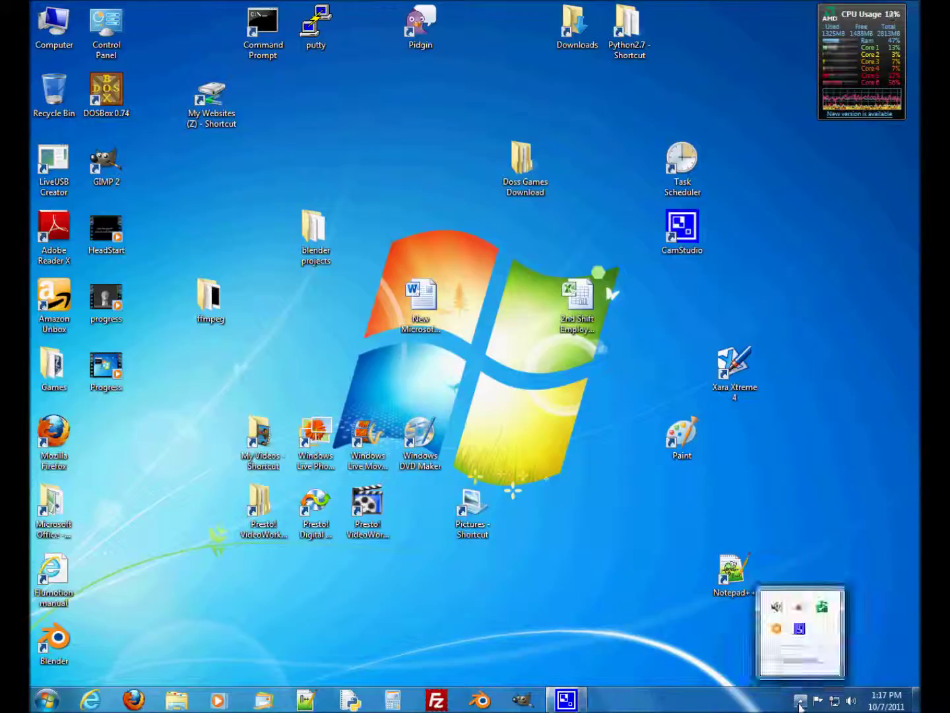